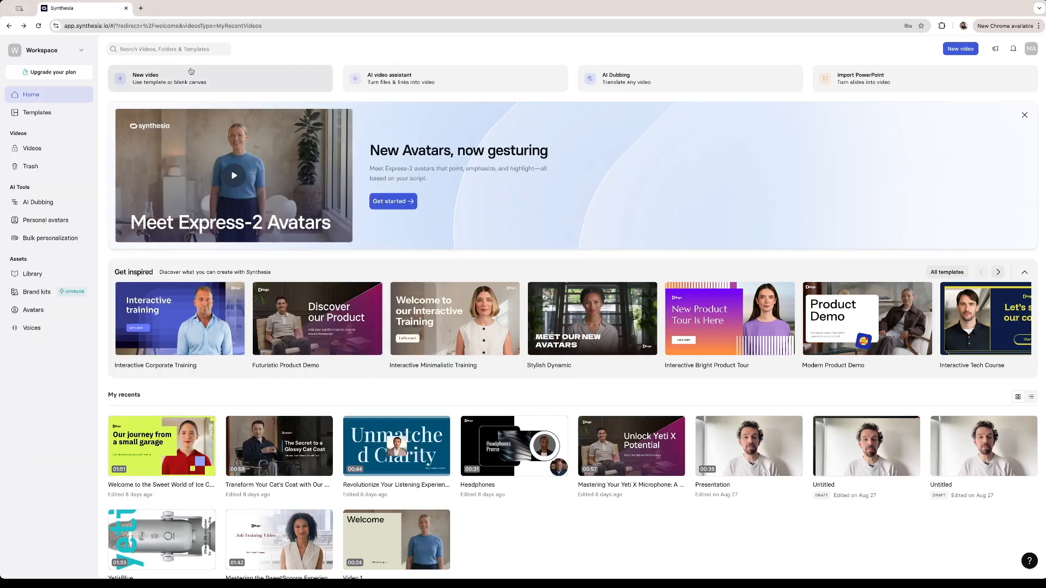
# Start a new video and choose AI creation with the Minimalist Pop Template.
pyautogui.click(248, 83)
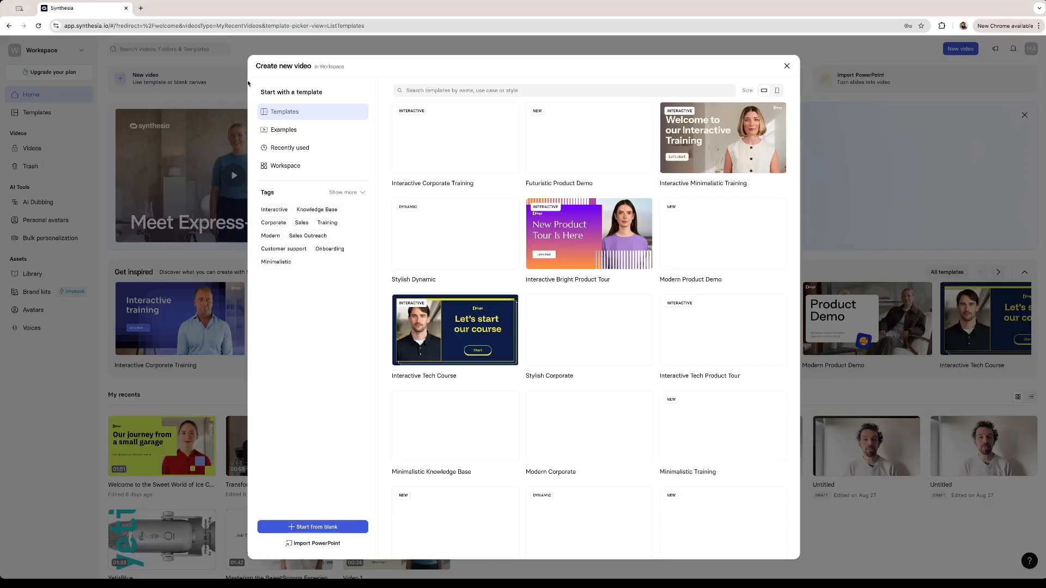
pyautogui.moveTo(618, 363)
pyautogui.scroll(-1, 618, 363)
pyautogui.moveTo(594, 448)
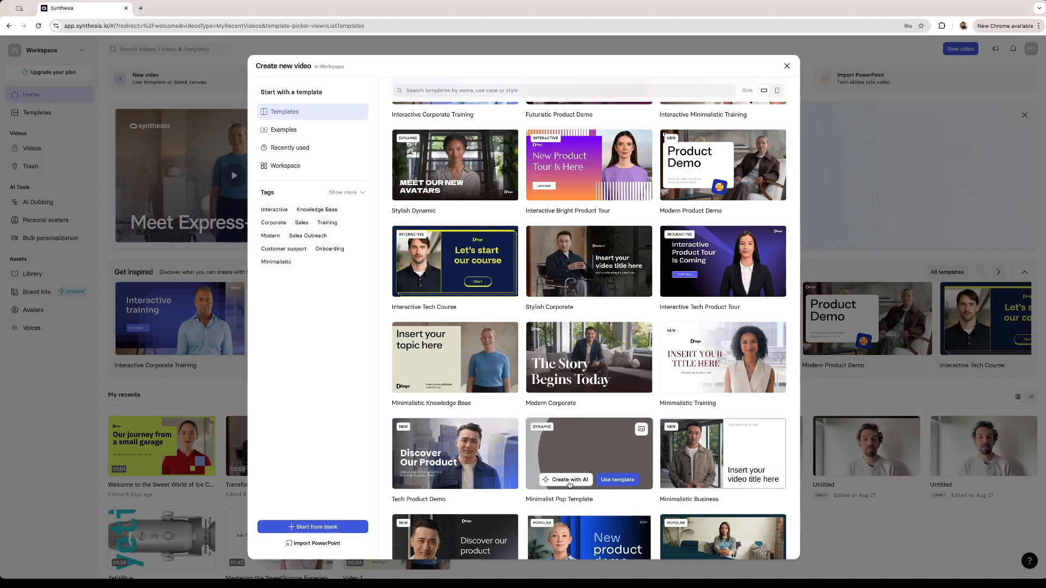
pyautogui.click(573, 481)
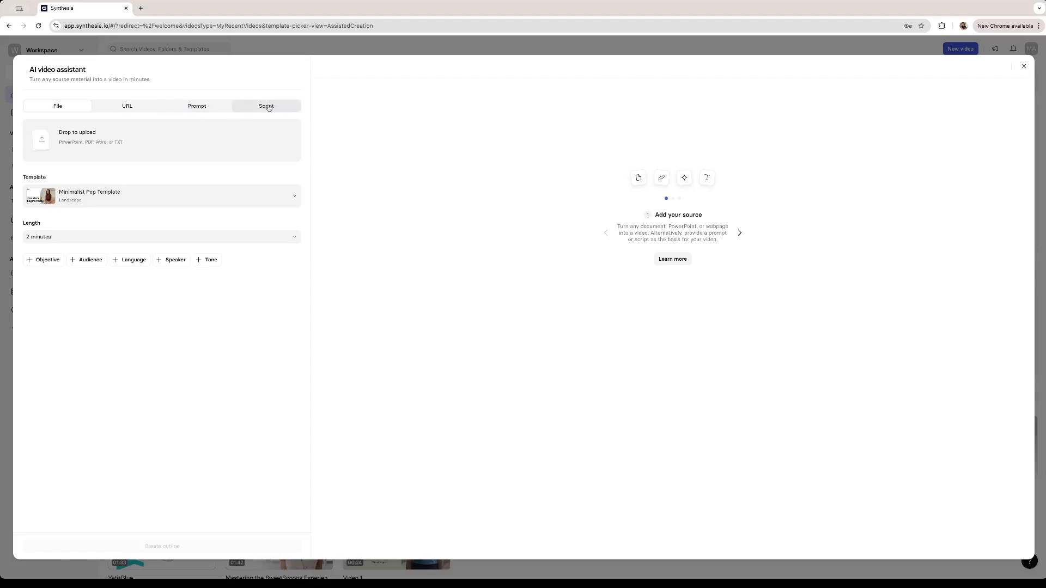
# Use a prompt for a lightbulb company video with an avatar excited in some scenes and whispering witty remarks in others, with length 1 minute.
pyautogui.click(192, 109)
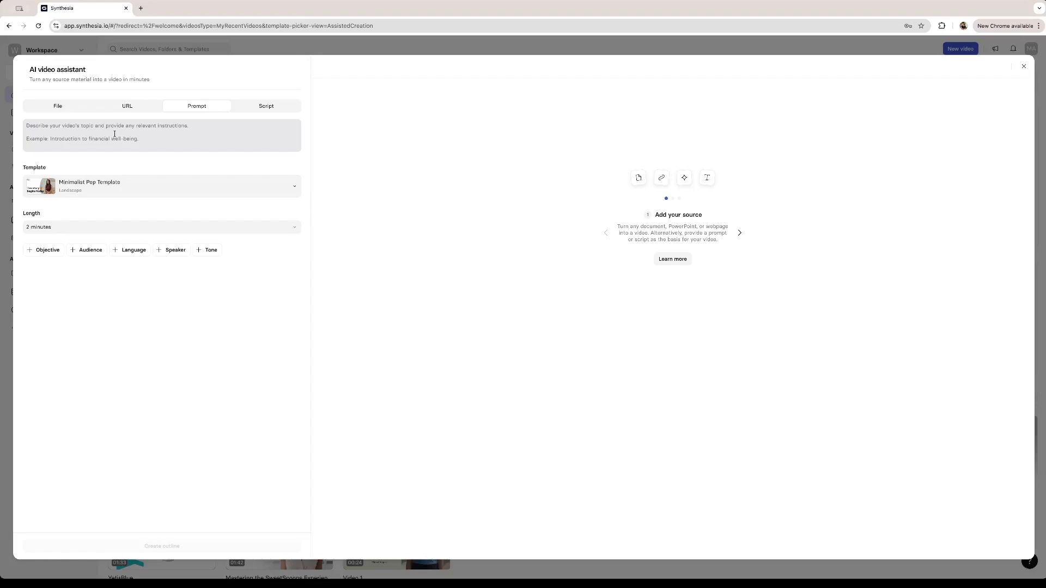
pyautogui.click(114, 134)
pyautogui.write('A video for a company that makes lightbulbs. I want the avatar to be excited in some of the scenes to emphasize information and to whisper in others to make witty remarks.')
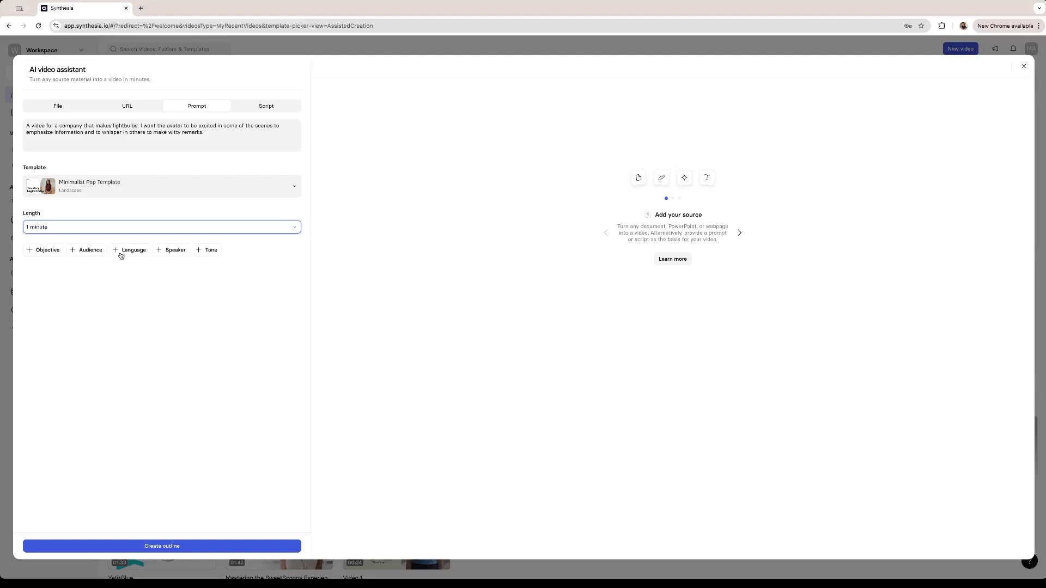
# Add a tone to the video brief and set it to Friendly.
pyautogui.click(210, 250)
pyautogui.click(47, 264)
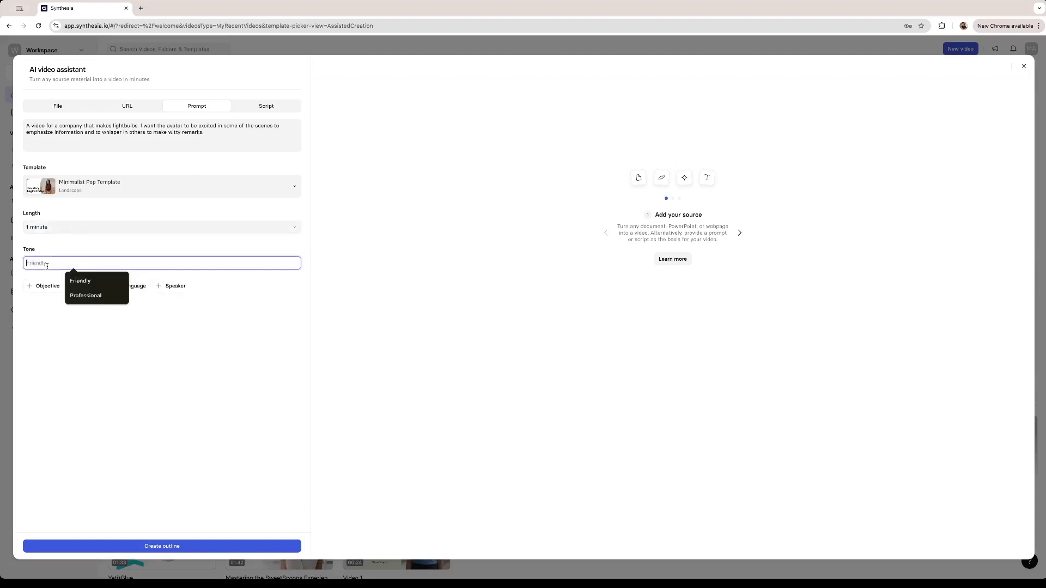
pyautogui.write('Friendly')
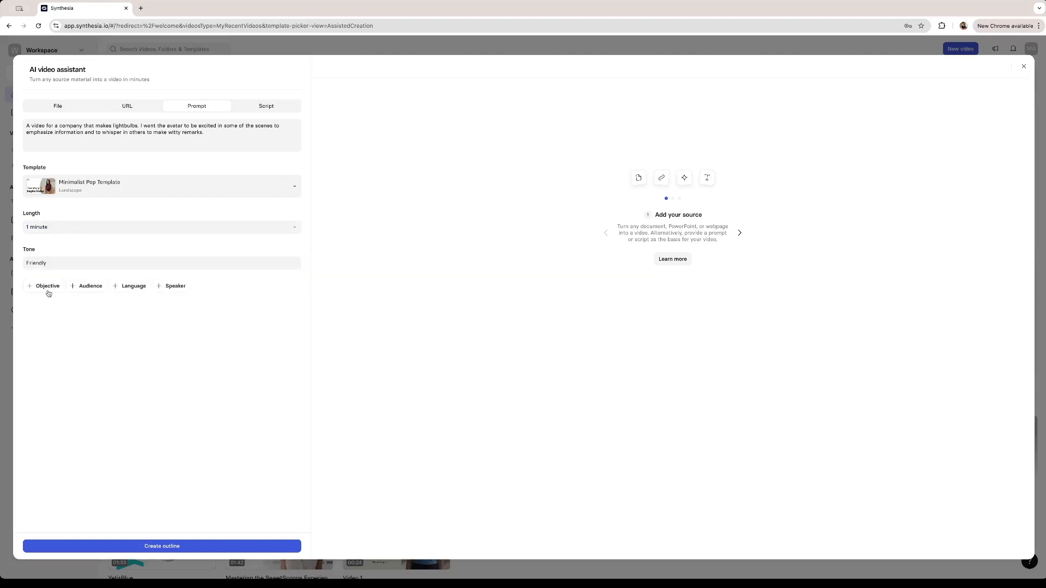
# Add the objective "Convince buyers to buy more lightbulbs from us" and create the outline.
pyautogui.click(48, 289)
pyautogui.click(58, 311)
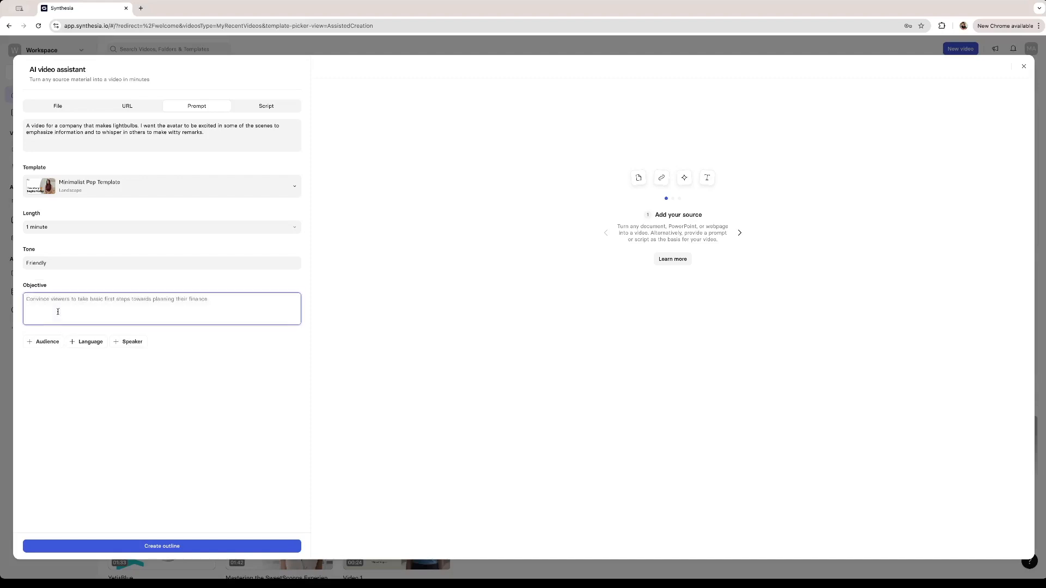
pyautogui.write('Convince buyers to buy more lightbulbs from us')
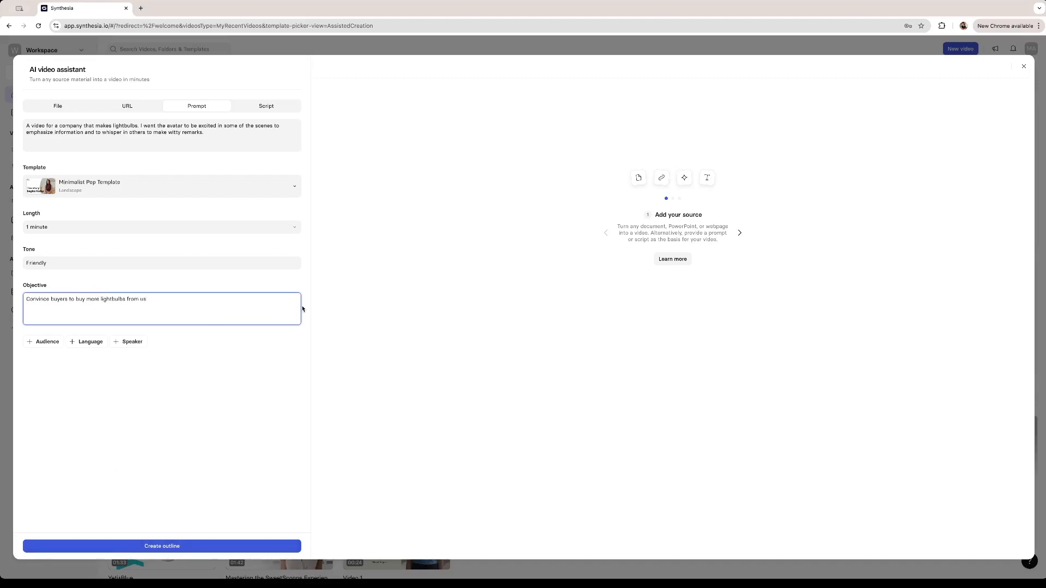
pyautogui.click(232, 546)
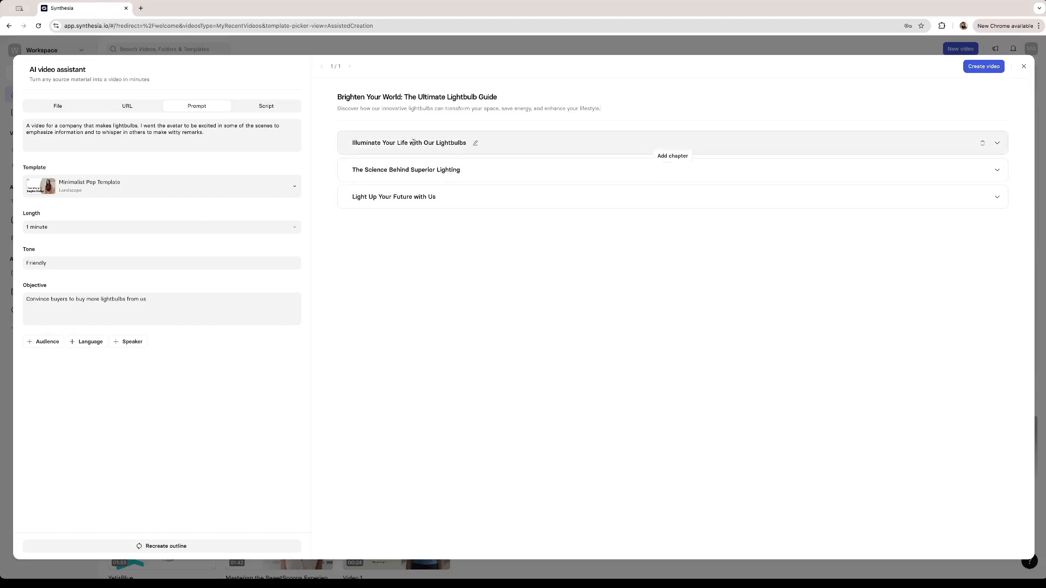
# Examine the talking points of the outline's first two chapters, "Illuminate Your Life with Our Lightbulbs" and "The Science Behind Superior Lighting".
pyautogui.click(996, 143)
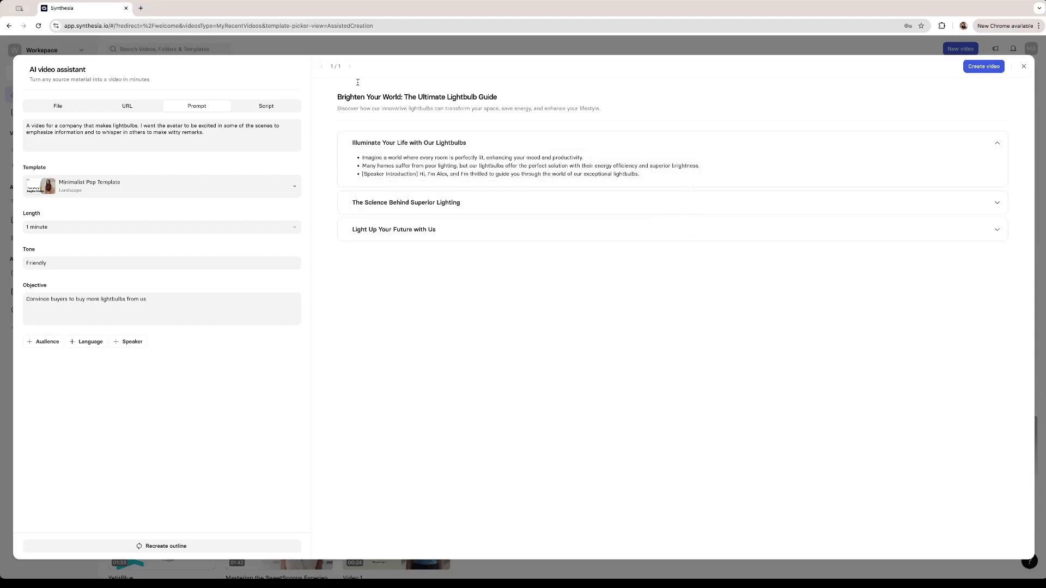
pyautogui.moveTo(362, 157); pyautogui.dragTo(655, 176)
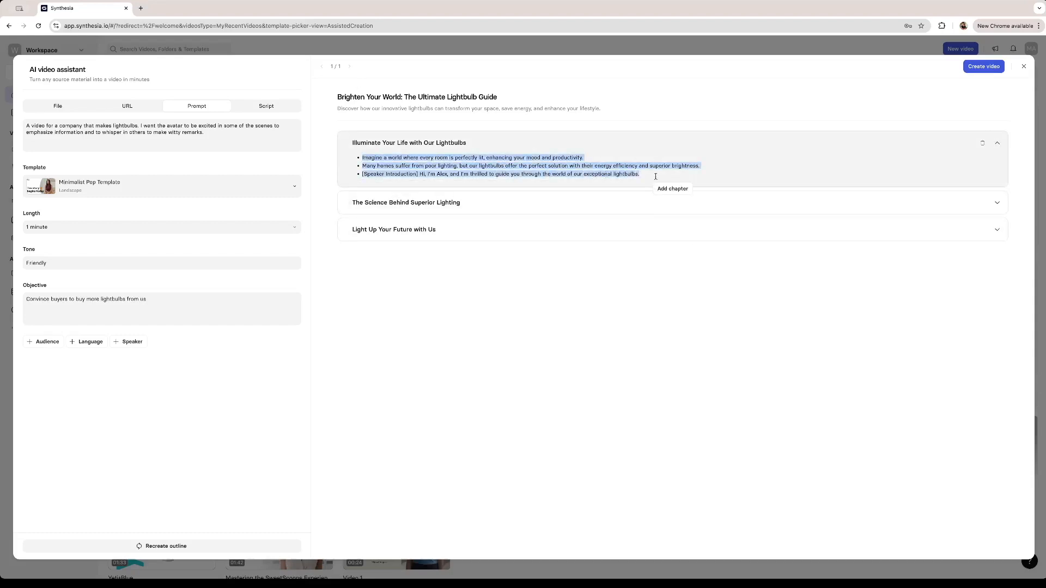
pyautogui.click(495, 174)
pyautogui.click(393, 202)
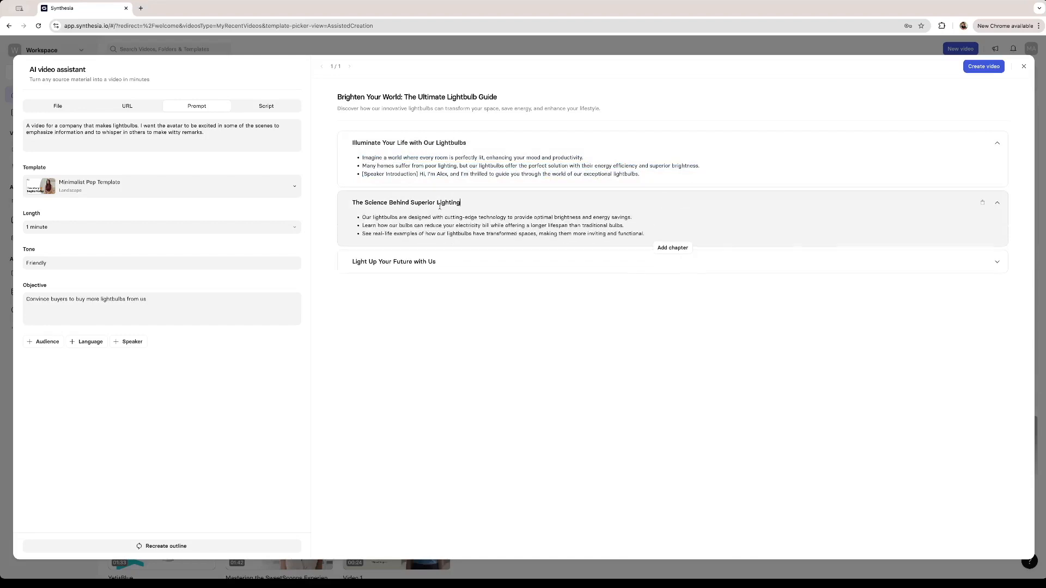
pyautogui.click(457, 204)
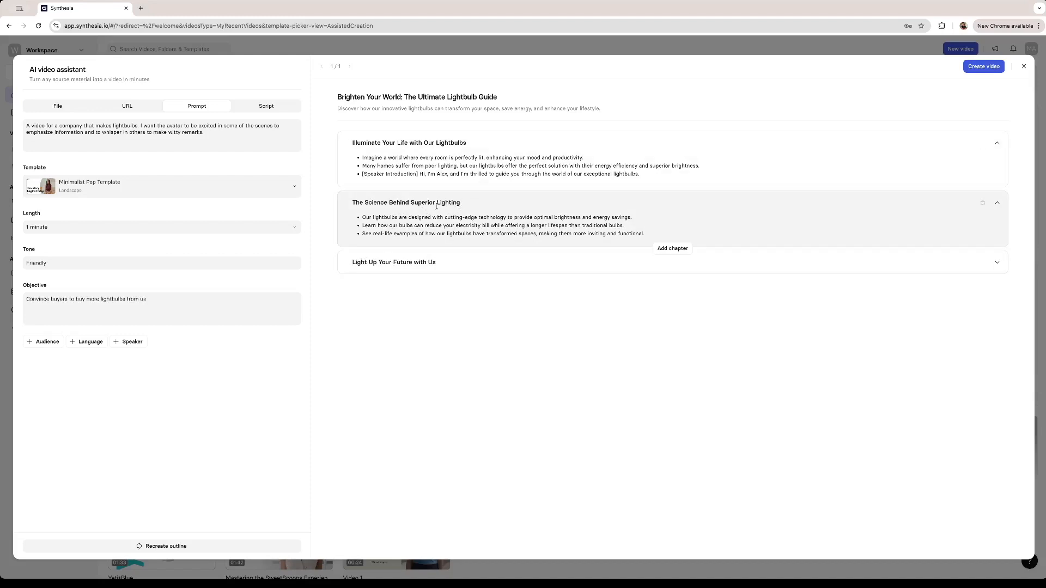
pyautogui.press('BackSpace')
pyautogui.press('BackSpace')
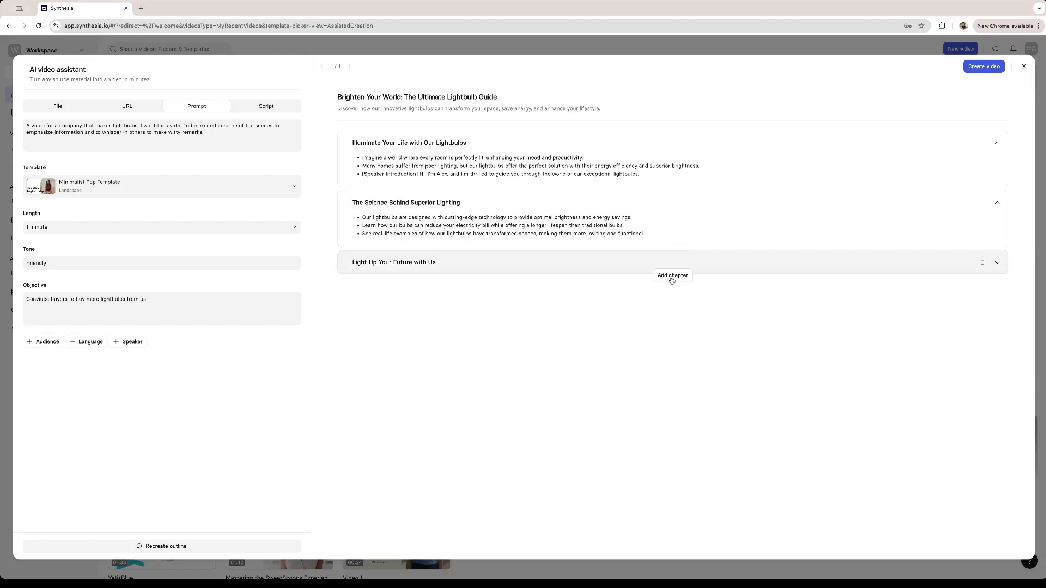
# Collapse the two expanded chapters and create the video from the outline.
pyautogui.click(997, 143)
pyautogui.click(997, 172)
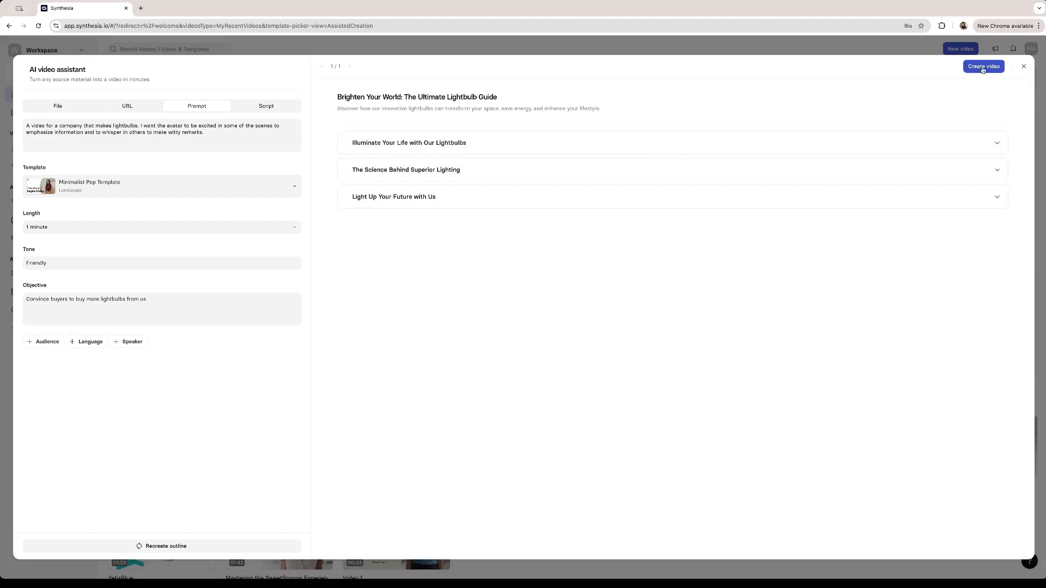
pyautogui.click(983, 66)
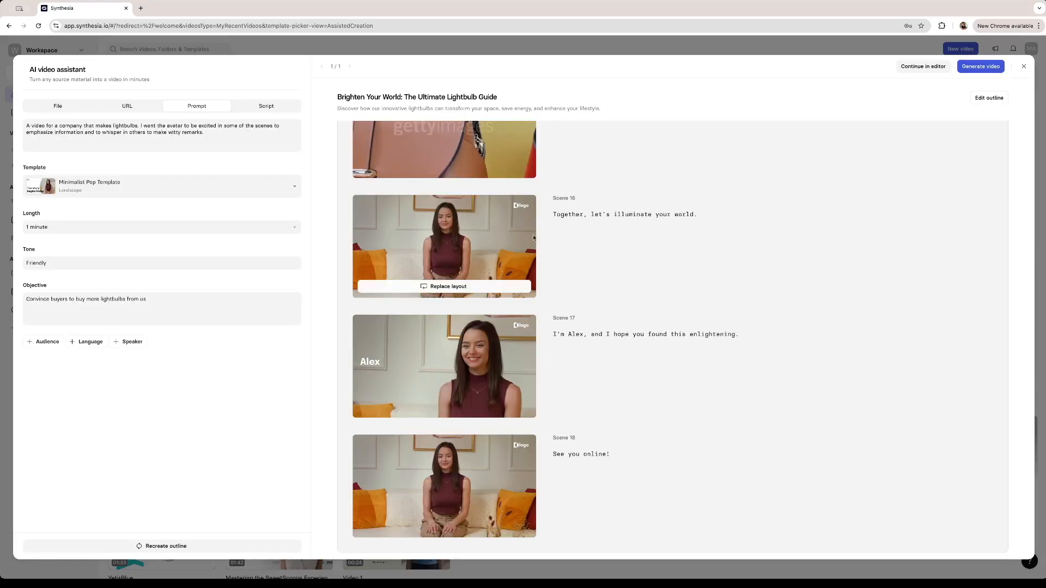
# Examine the generated scenes, their layouts and their script lines across the chapters.
pyautogui.scroll(10, 543, 254)
pyautogui.scroll(15, 543, 256)
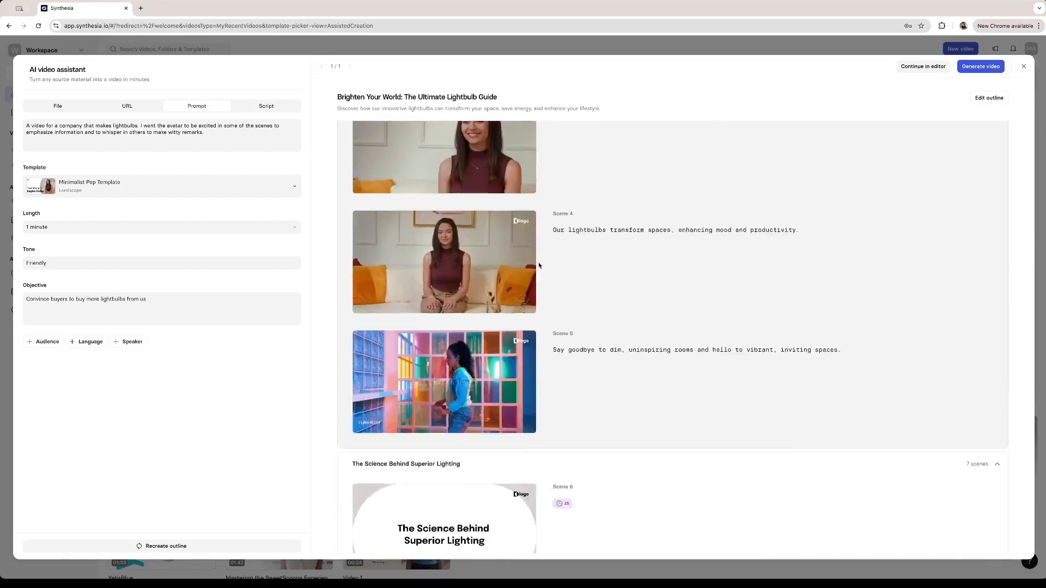
pyautogui.scroll(-10, 549, 297)
pyautogui.scroll(-10, 586, 309)
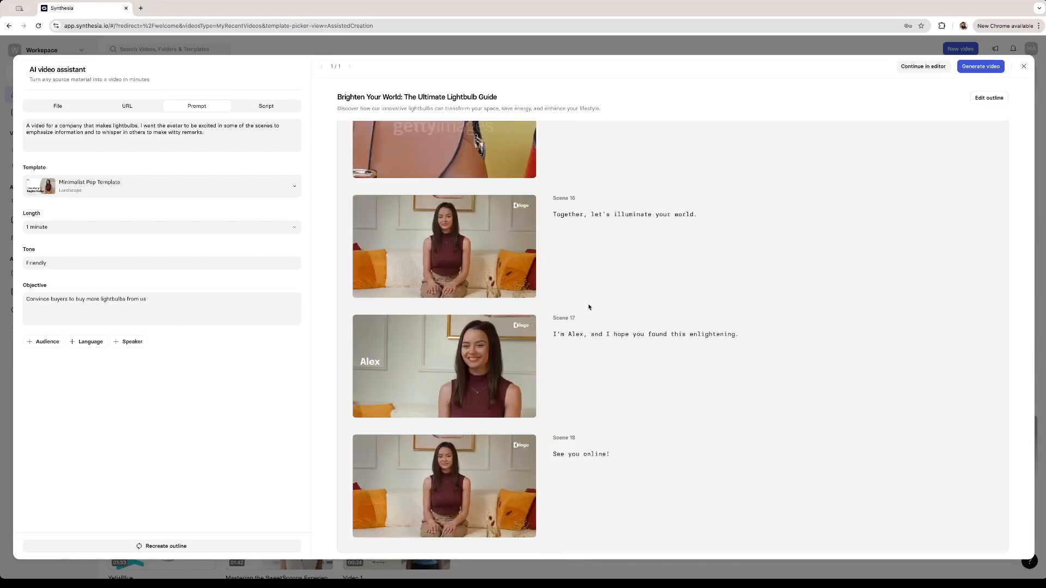
pyautogui.scroll(20, 578, 308)
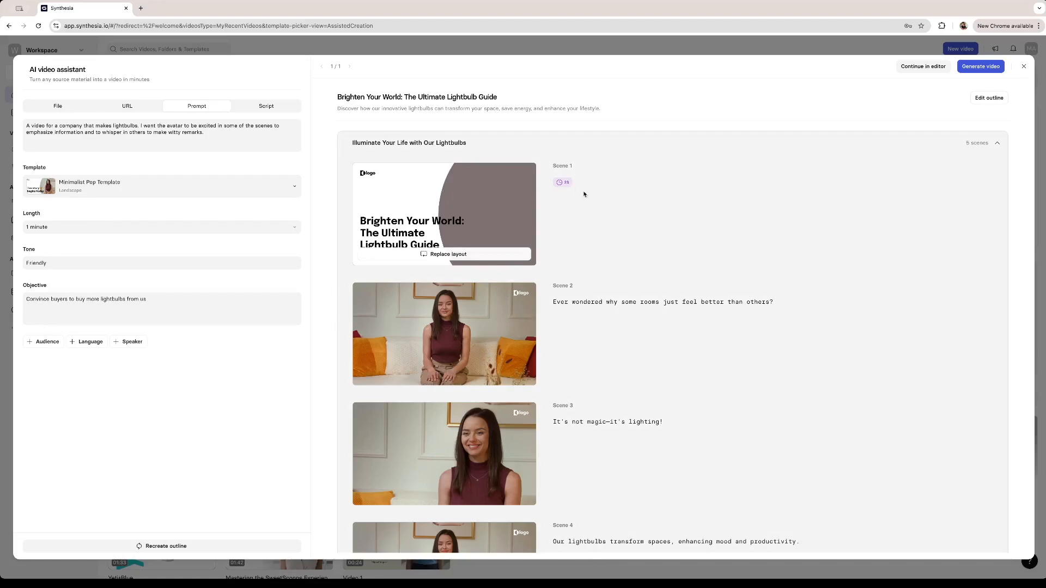
pyautogui.scroll(-5, 642, 314)
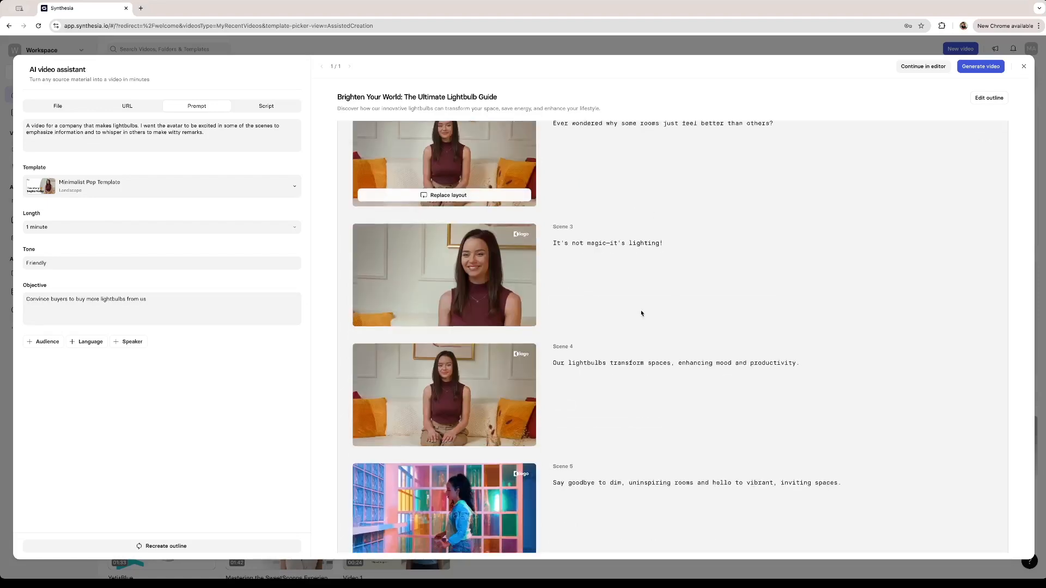
pyautogui.scroll(-6, 642, 313)
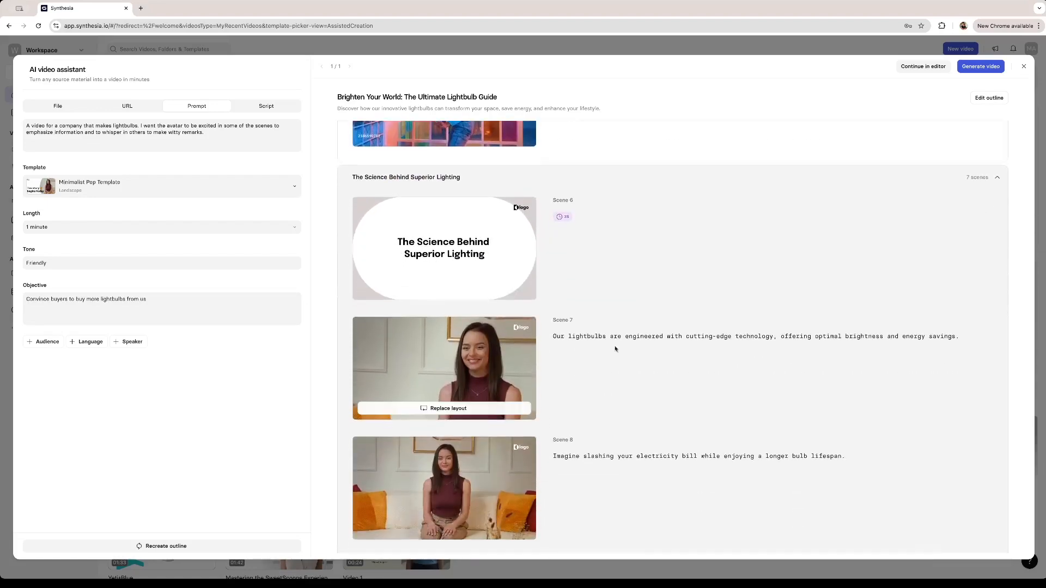
pyautogui.scroll(-5, 627, 404)
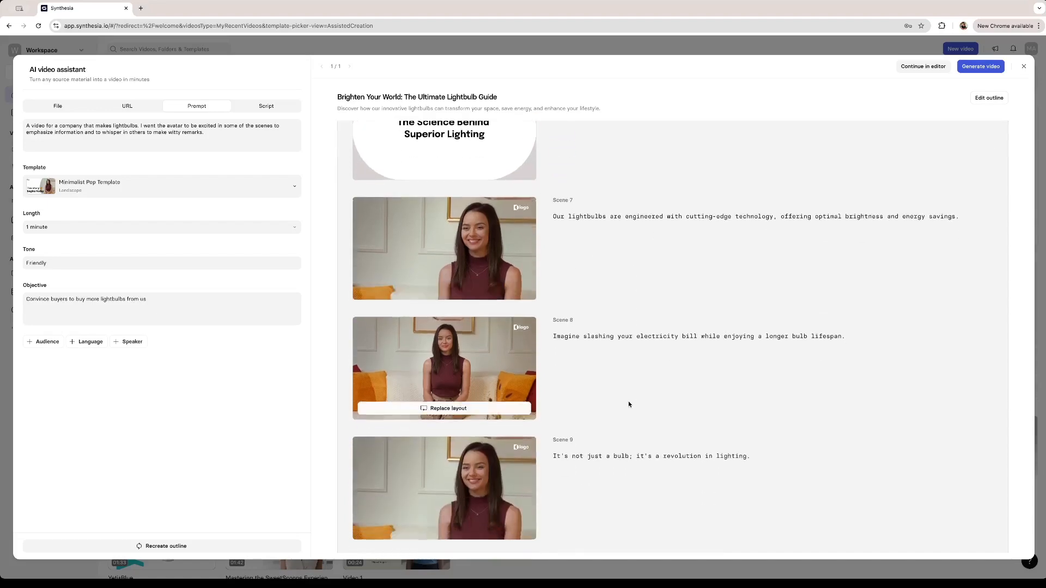
pyautogui.scroll(15, 450, 288)
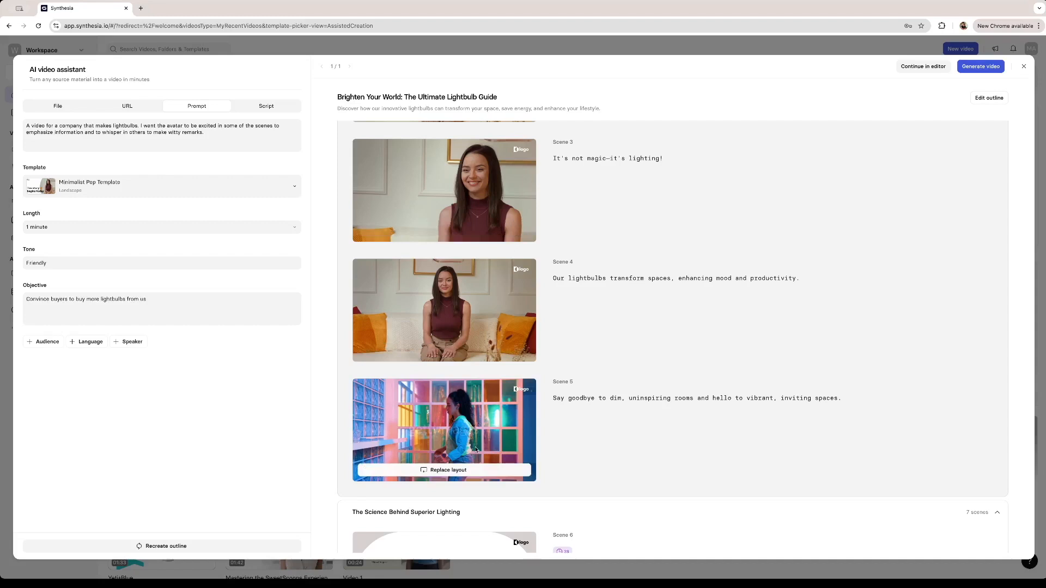
pyautogui.scroll(5, 475, 449)
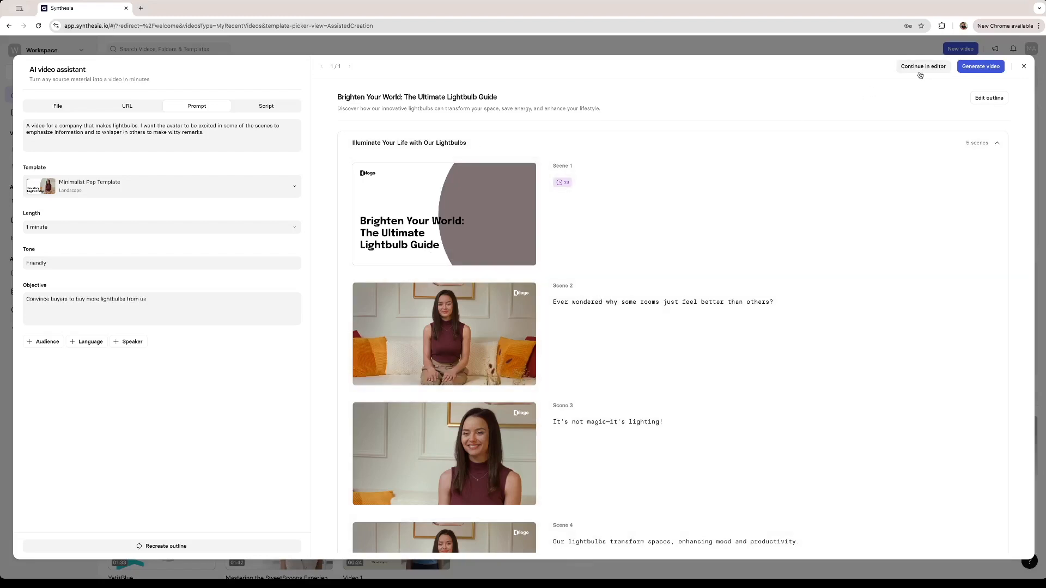
# Continue with the lightbulb video in the full editor and look over its scene list.
pyautogui.click(920, 74)
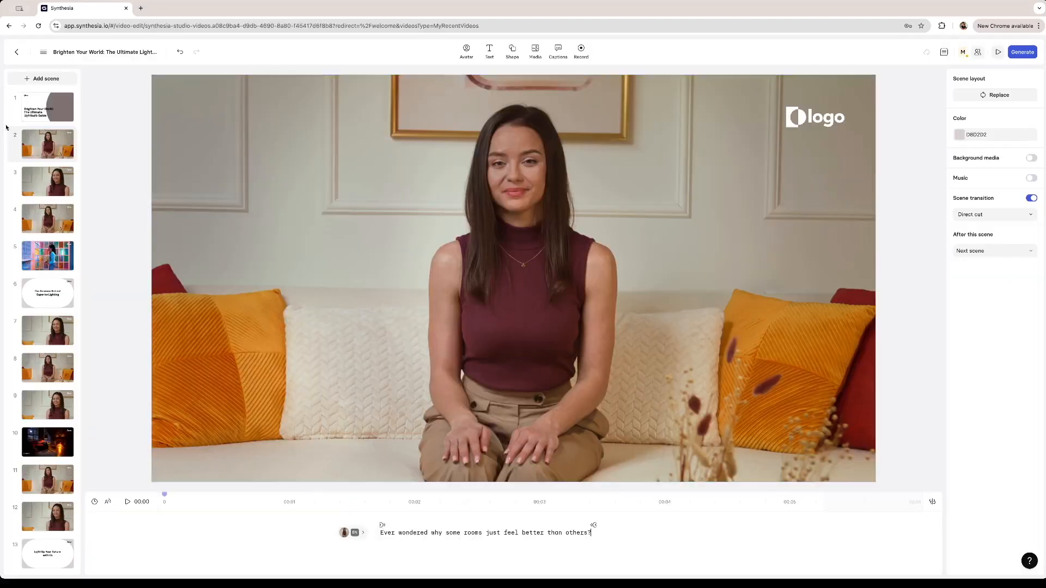
pyautogui.scroll(-1, 46, 329)
pyautogui.scroll(1, 46, 329)
# Examine the alternative English voices available for the avatar in scene 2, leaving the choice unchanged.
pyautogui.moveTo(361, 535)
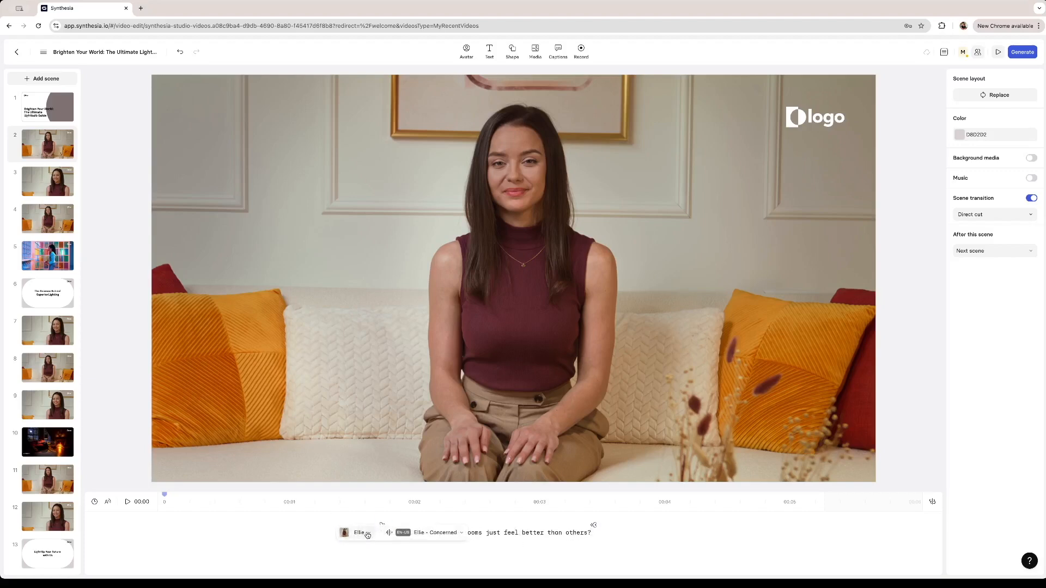
pyautogui.click(367, 536)
pyautogui.click(438, 536)
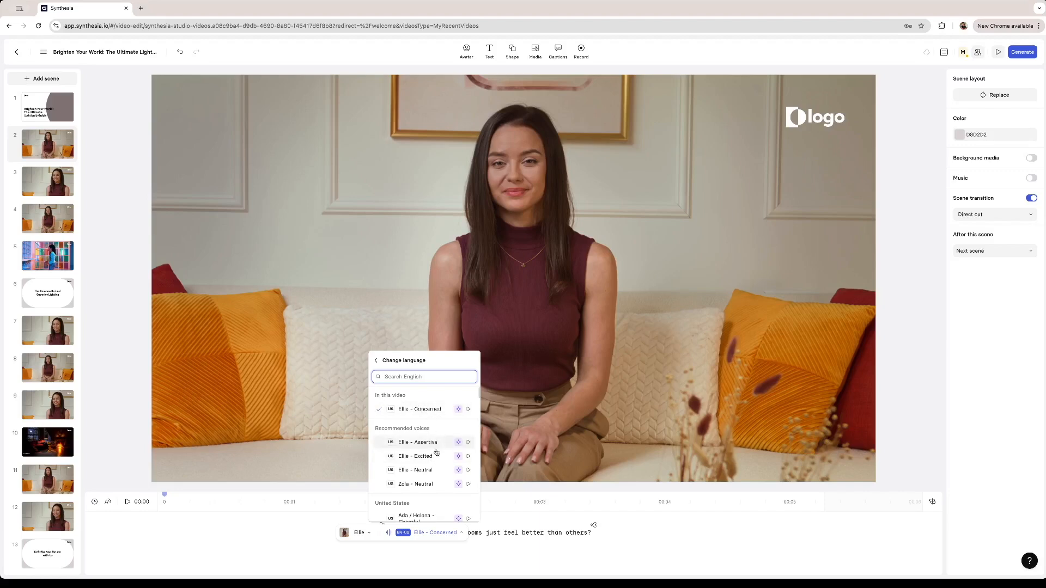
pyautogui.scroll(-3, 426, 452)
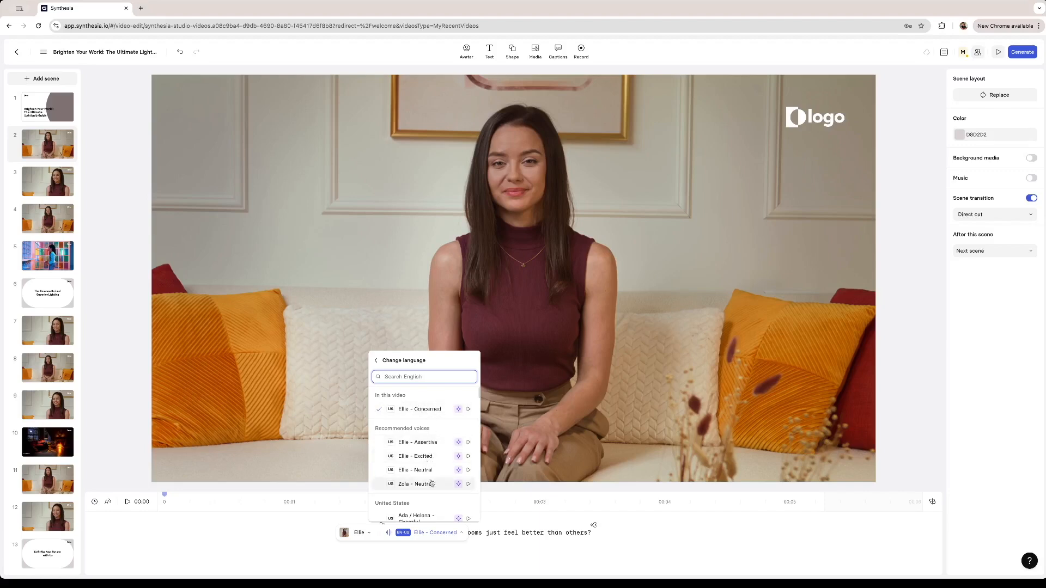
pyautogui.scroll(-5, 419, 477)
pyautogui.scroll(-3, 413, 478)
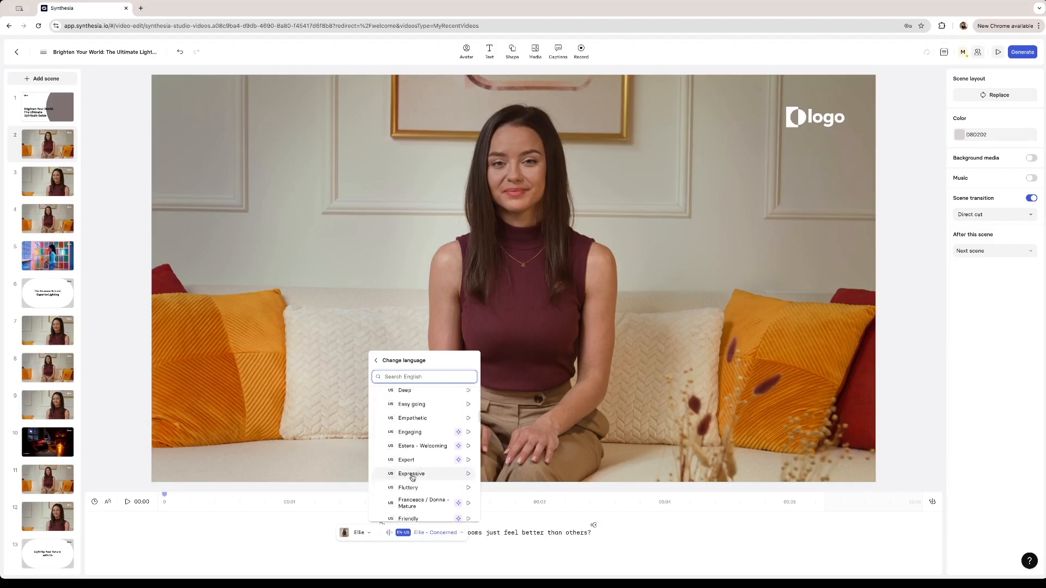
pyautogui.click(362, 532)
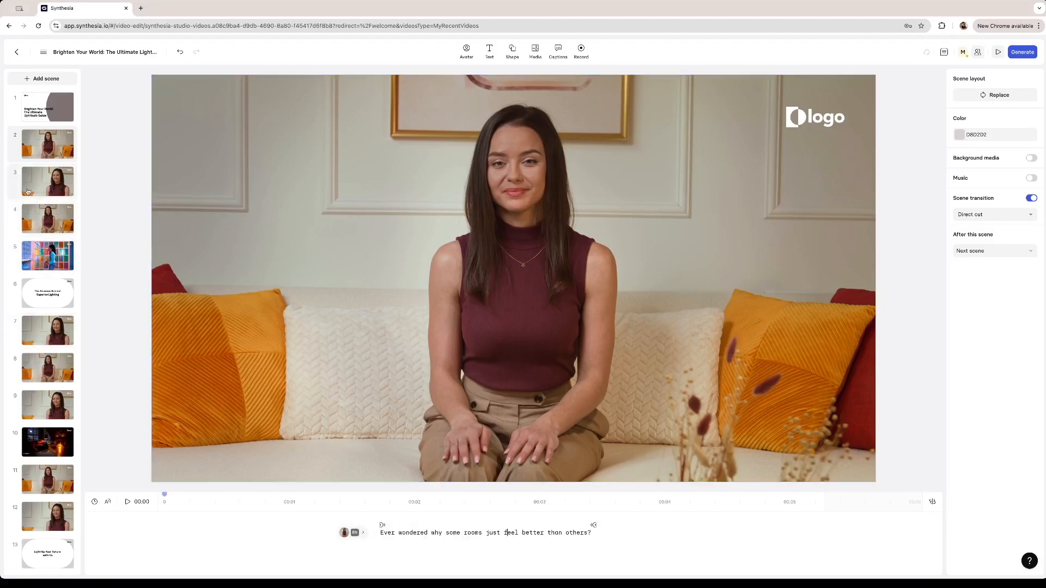
# Check which voice style the avatar is assigned in scenes 3 and 11, passing through scene 4.
pyautogui.click(49, 178)
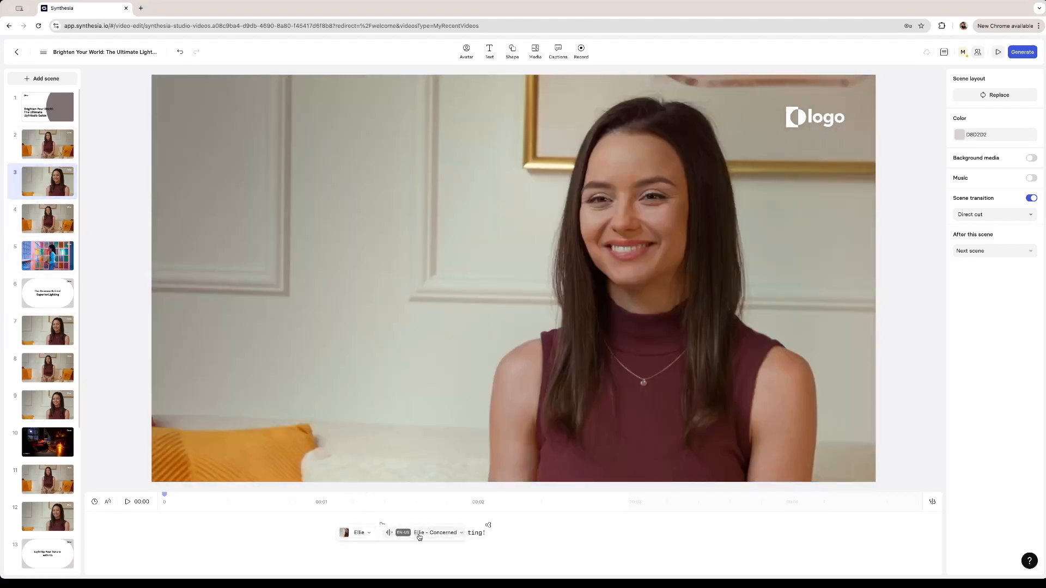
pyautogui.press('Down')
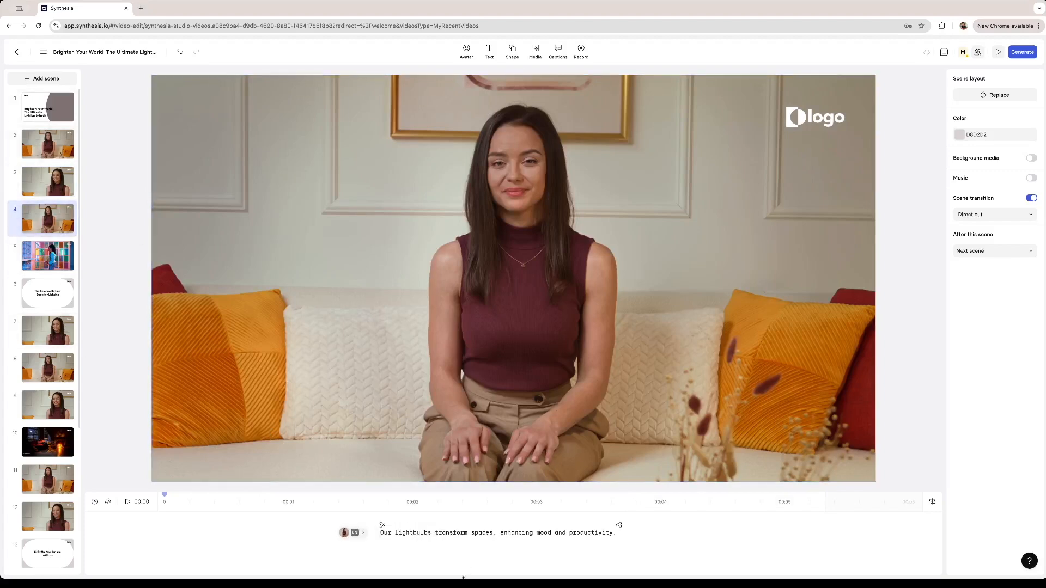
pyautogui.scroll(-4, 50, 335)
pyautogui.click(48, 293)
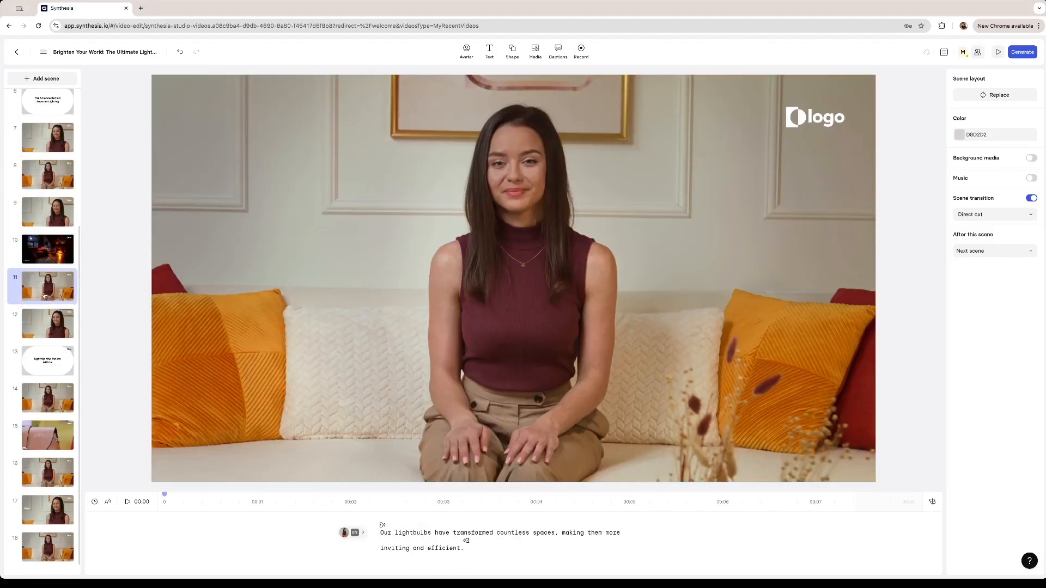
pyautogui.moveTo(360, 536)
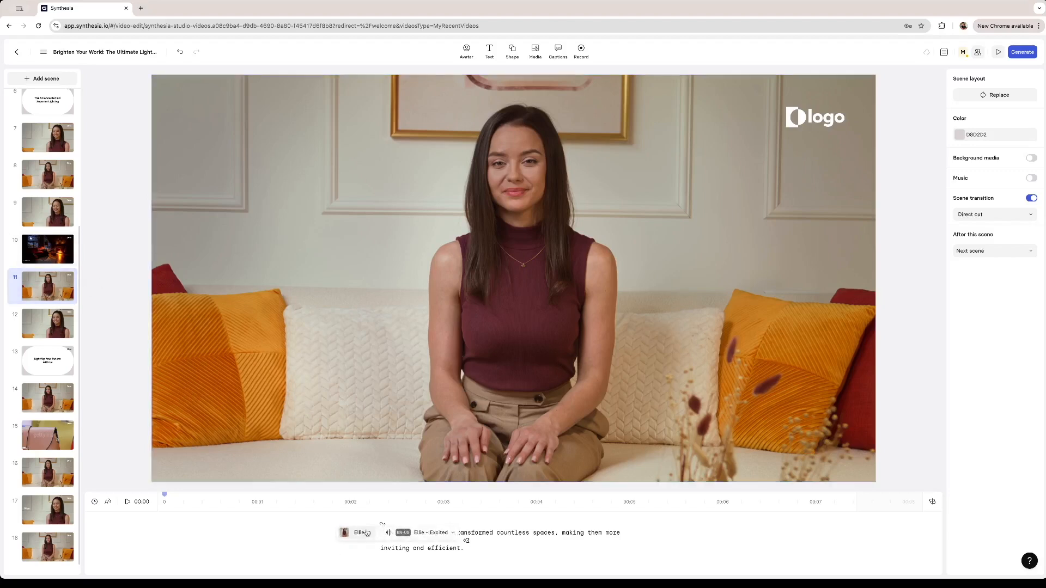
# Examine the speaker options and the English voices available for the avatar in scene 11.
pyautogui.click(420, 534)
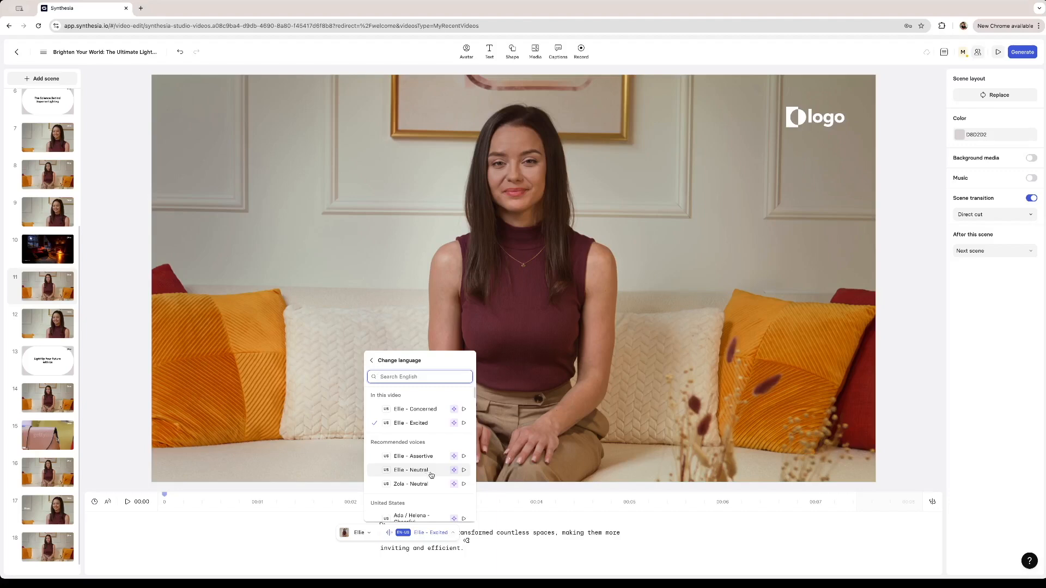
pyautogui.click(363, 534)
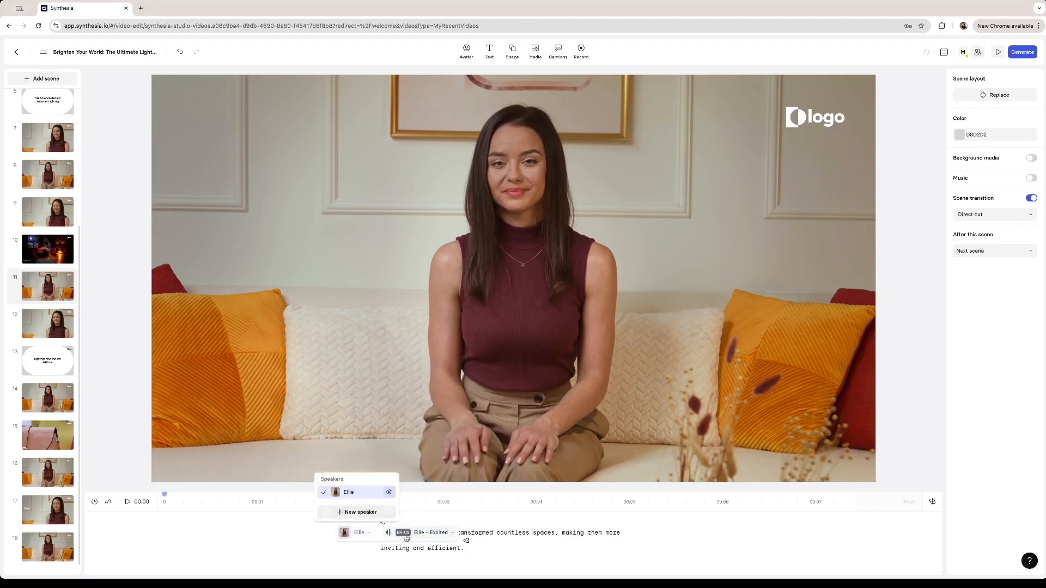
pyautogui.click(438, 535)
pyautogui.scroll(-4, 425, 435)
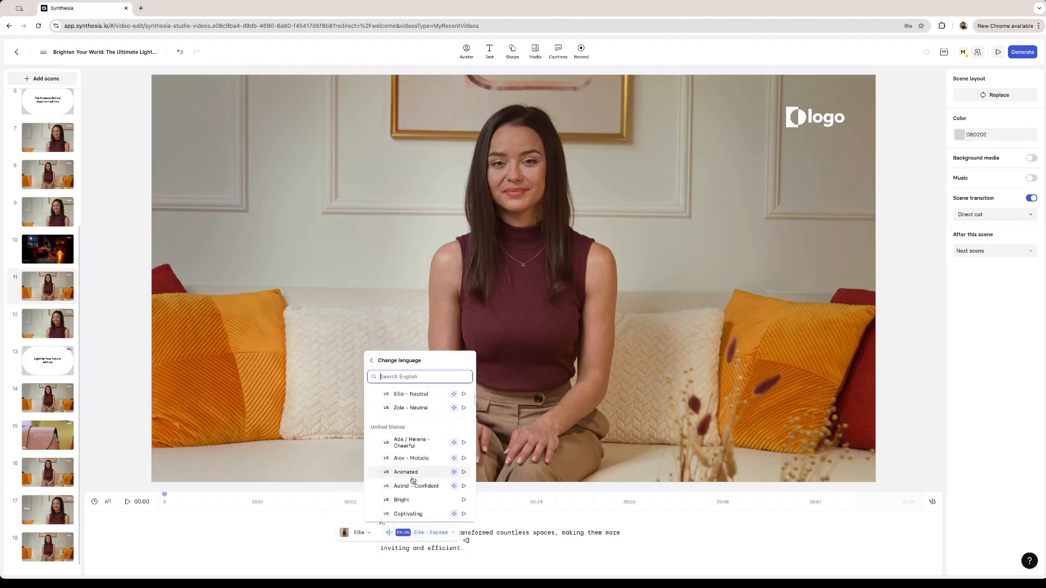
pyautogui.scroll(4, 442, 425)
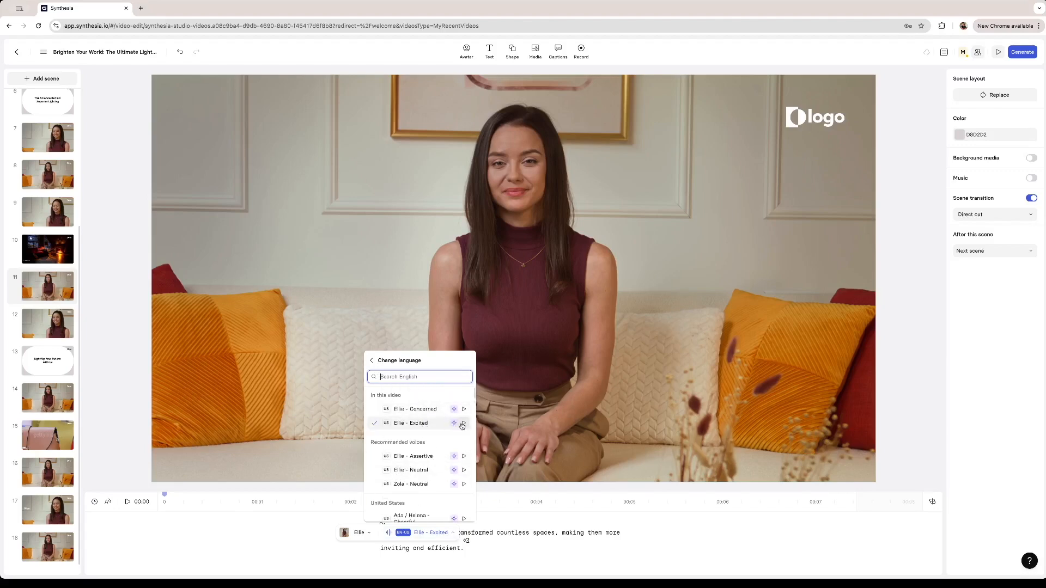
# Listen to the Ellie - Excited and Zola - Neutral voice samples and browse the United States voices, then close the voice list.
pyautogui.click(464, 423)
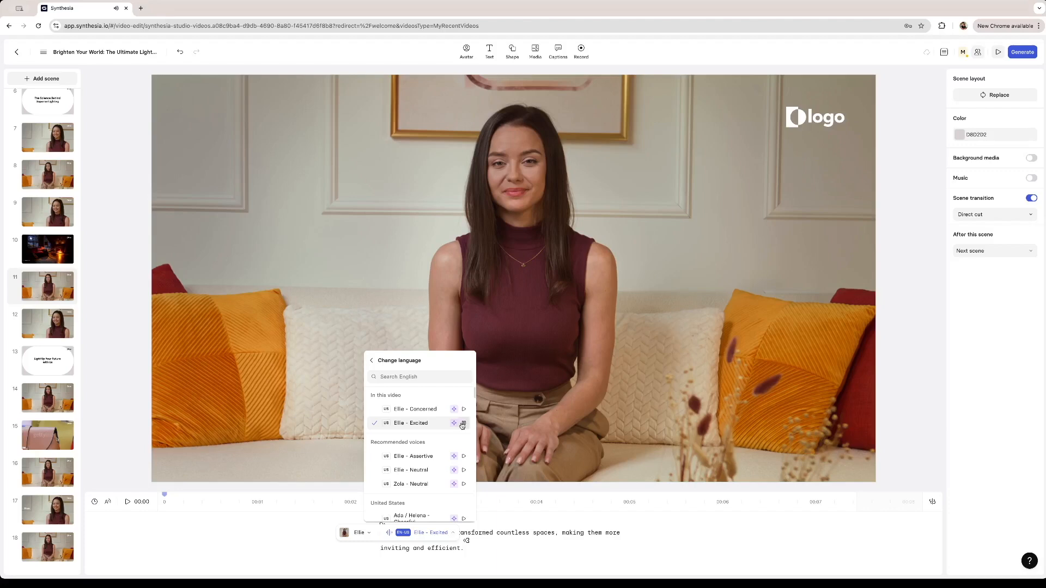
pyautogui.scroll(-2, 430, 444)
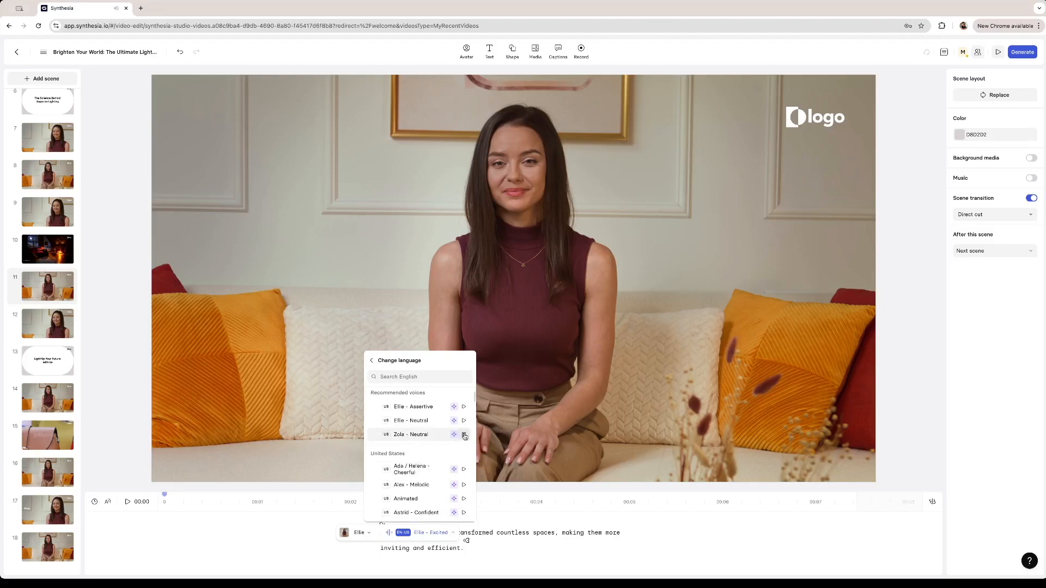
pyautogui.scroll(-2, 464, 436)
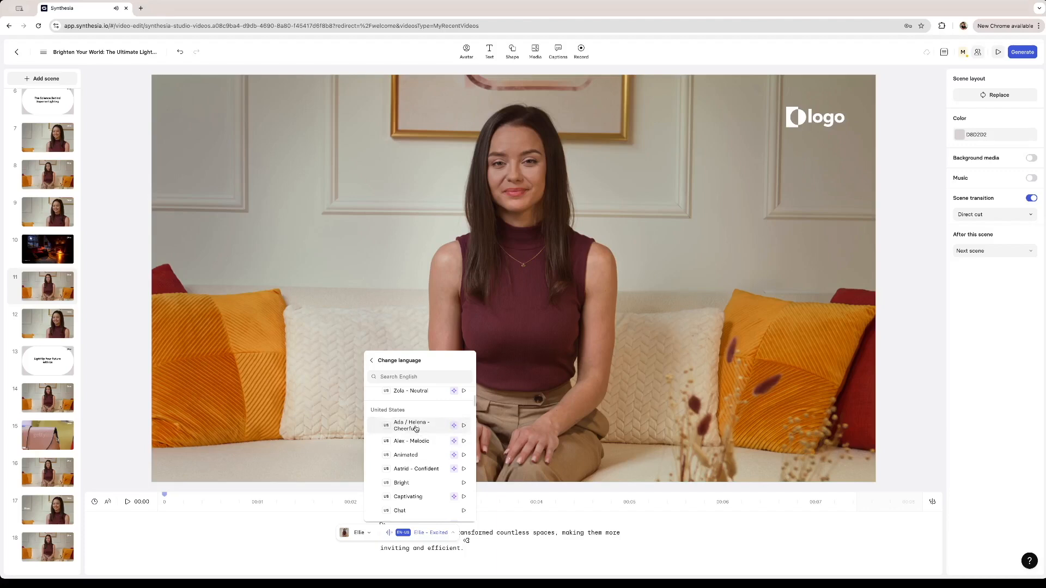
pyautogui.scroll(2, 415, 429)
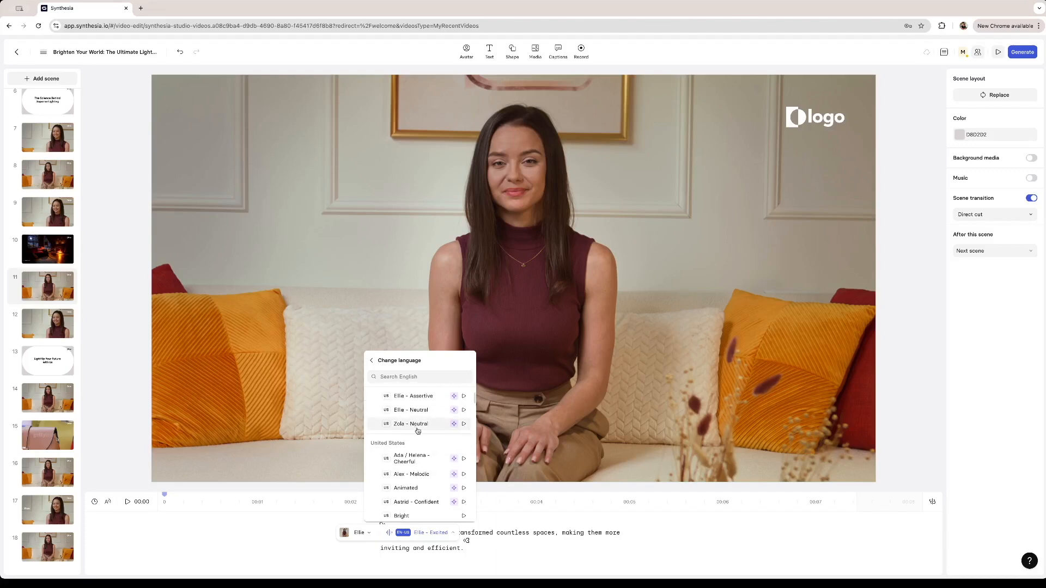
pyautogui.click(470, 548)
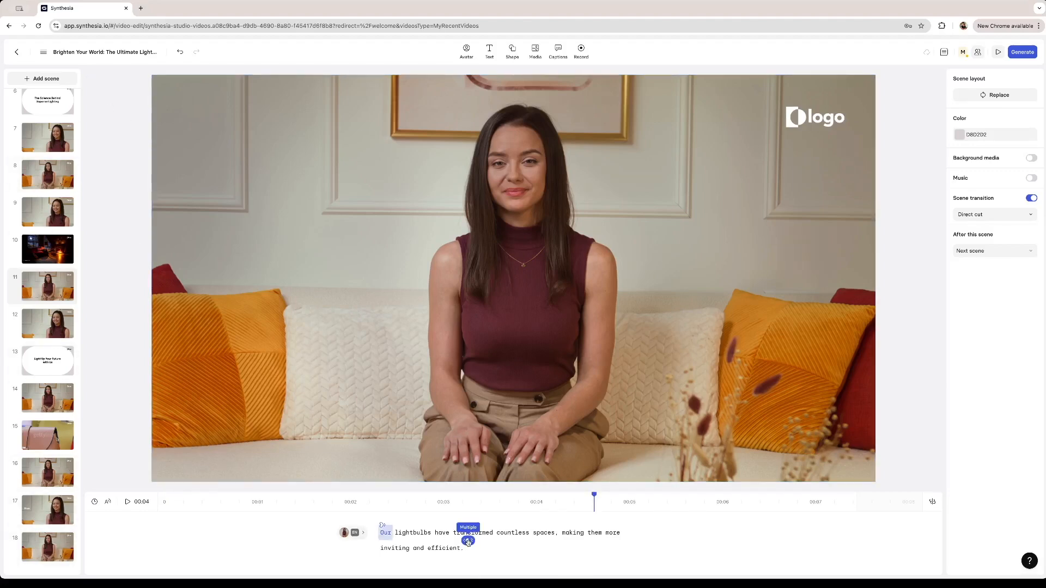
# Examine the avatar's exit animation and its delay setting at the end of scene 11's script.
pyautogui.click(468, 542)
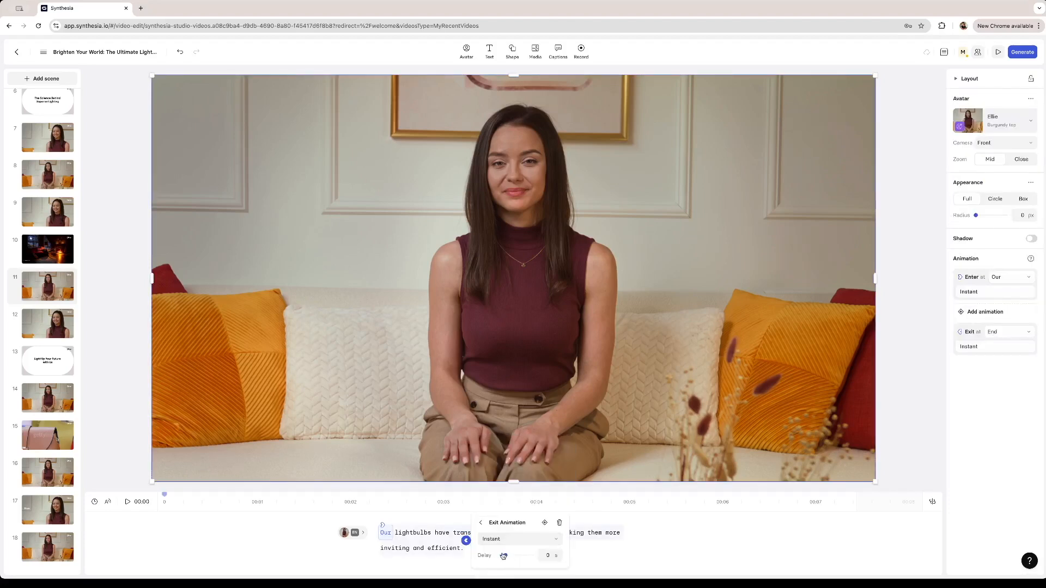
pyautogui.moveTo(513, 557); pyautogui.dragTo(504, 559)
pyautogui.click(481, 523)
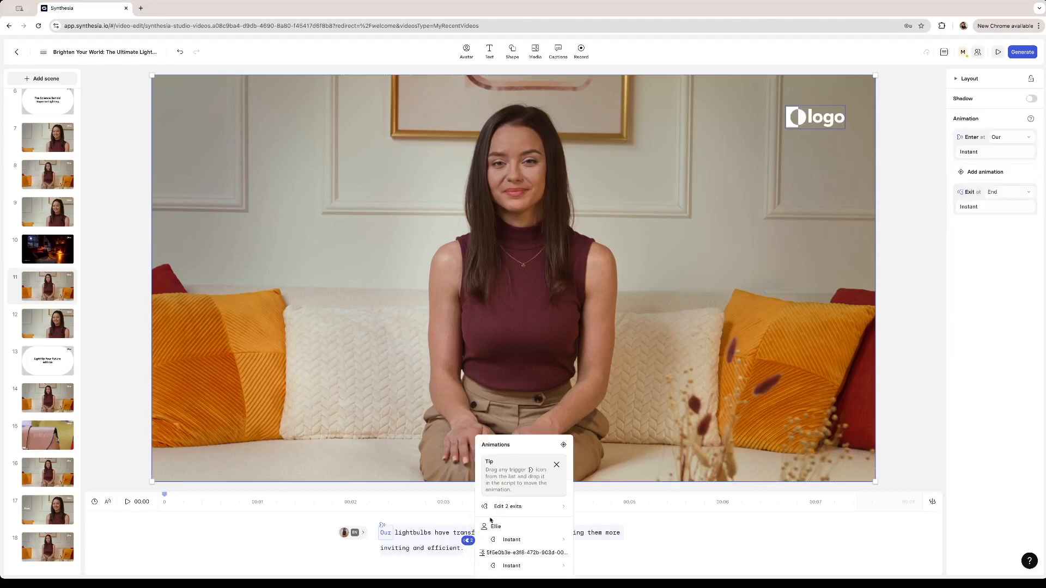
# Add a Blink effect with Natural motion to the avatar and logo at the end of scene 11's script.
pyautogui.click(564, 444)
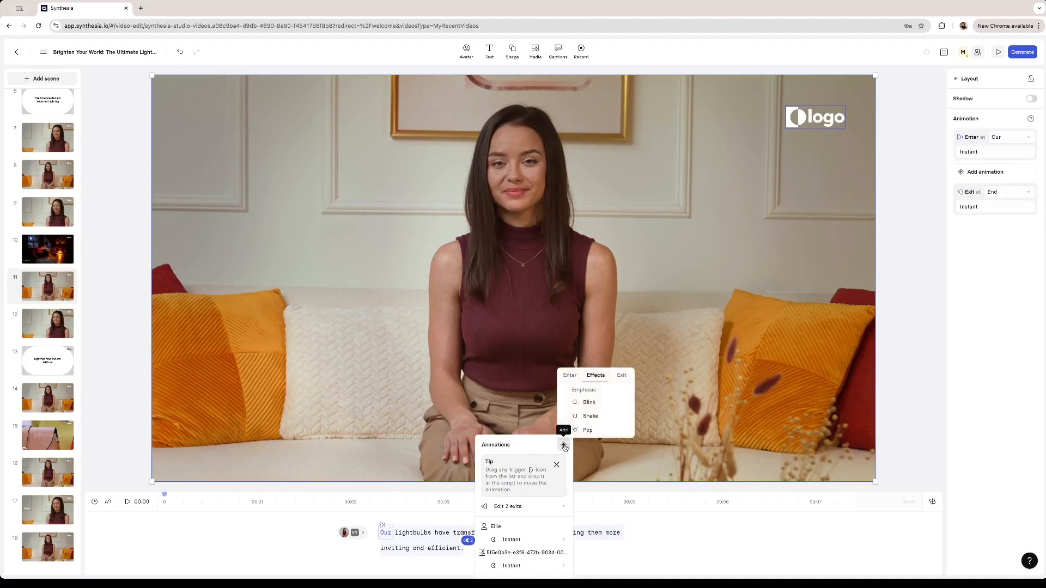
pyautogui.click(589, 403)
pyautogui.click(541, 540)
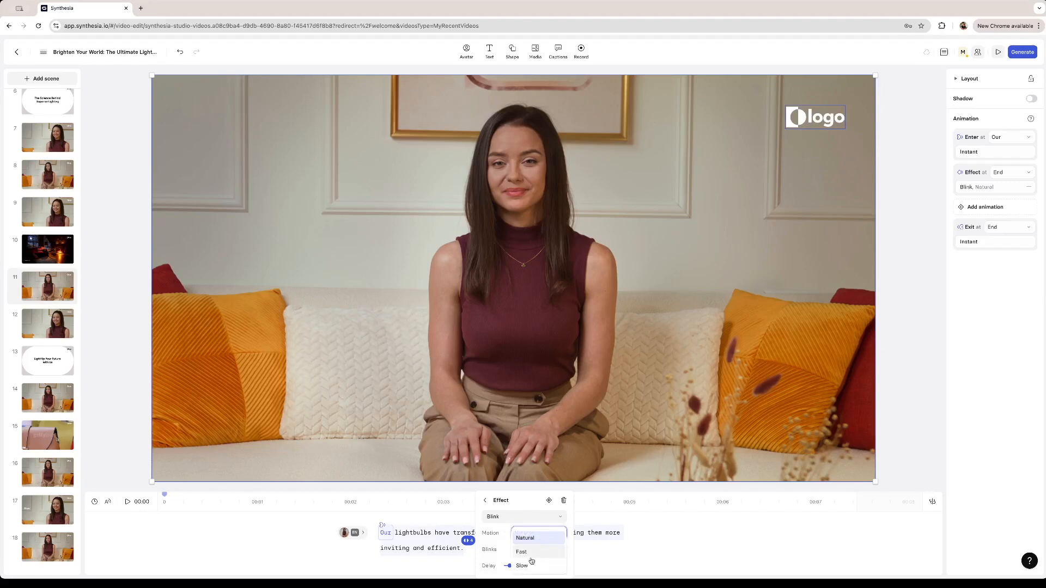
pyautogui.click(468, 541)
# Review the avatar's exit animation in scene 11 and the animations at the start of scene 14's script.
pyautogui.click(468, 541)
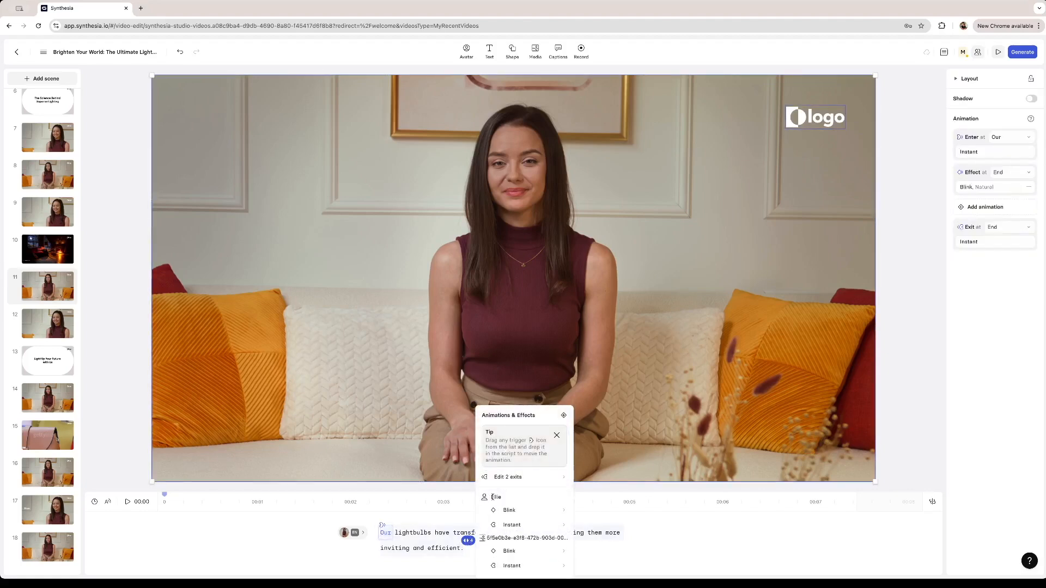
pyautogui.click(545, 525)
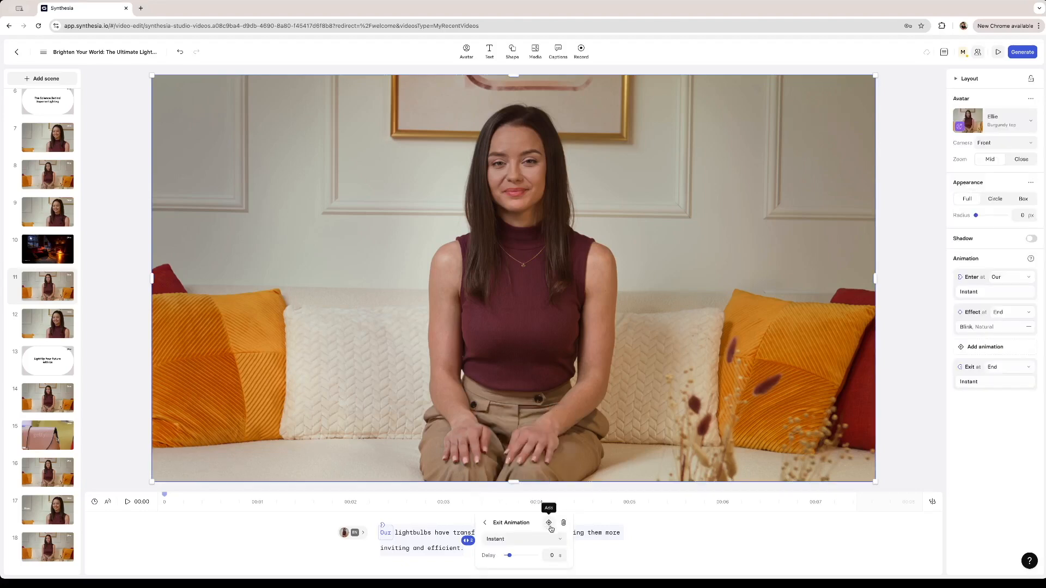
pyautogui.click(47, 398)
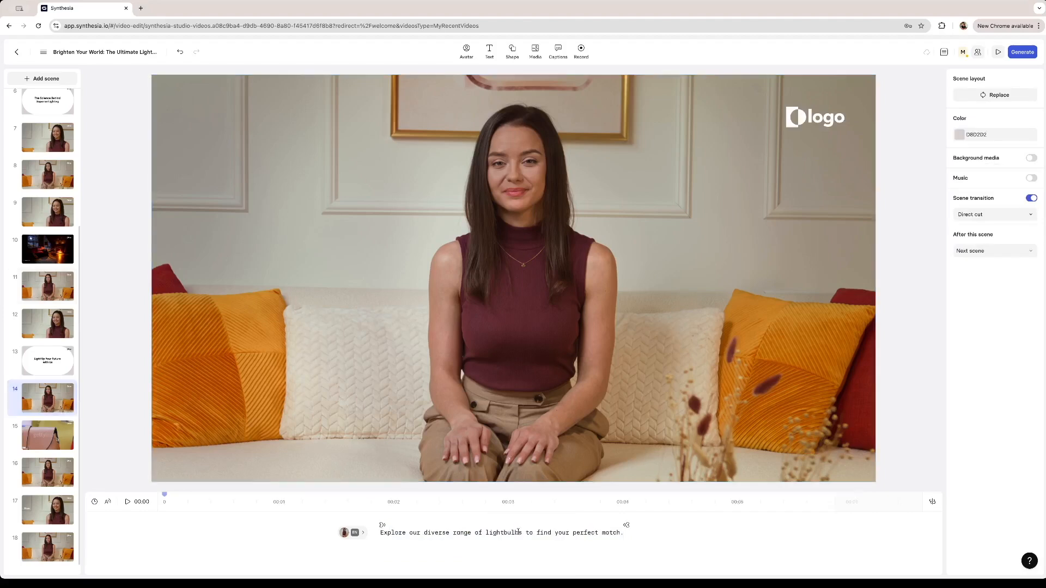
pyautogui.click(382, 524)
pyautogui.click(479, 445)
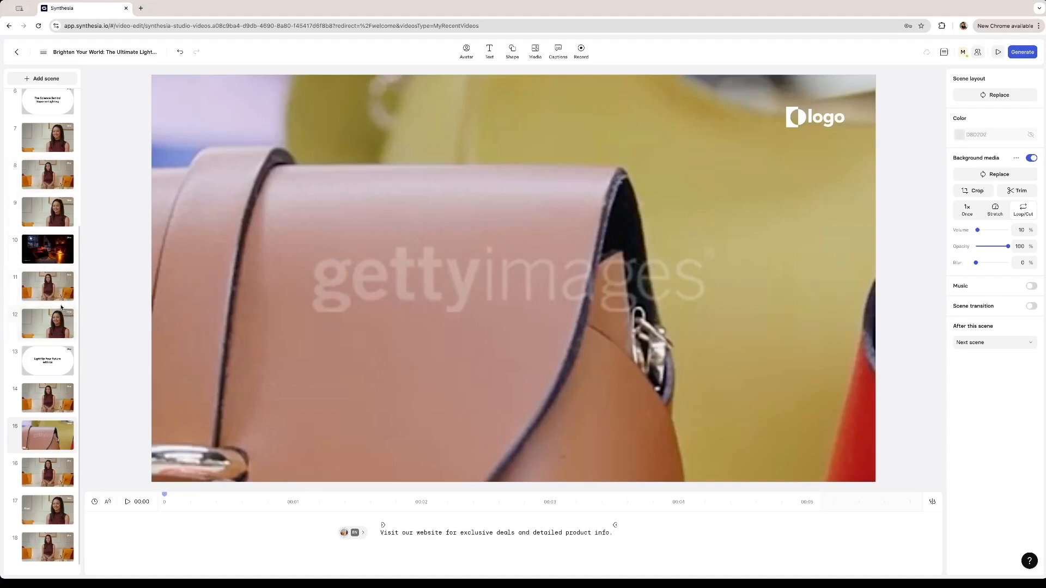
# Look over the Minimalist Pop Template scenes that can be added to the video.
pyautogui.click(46, 78)
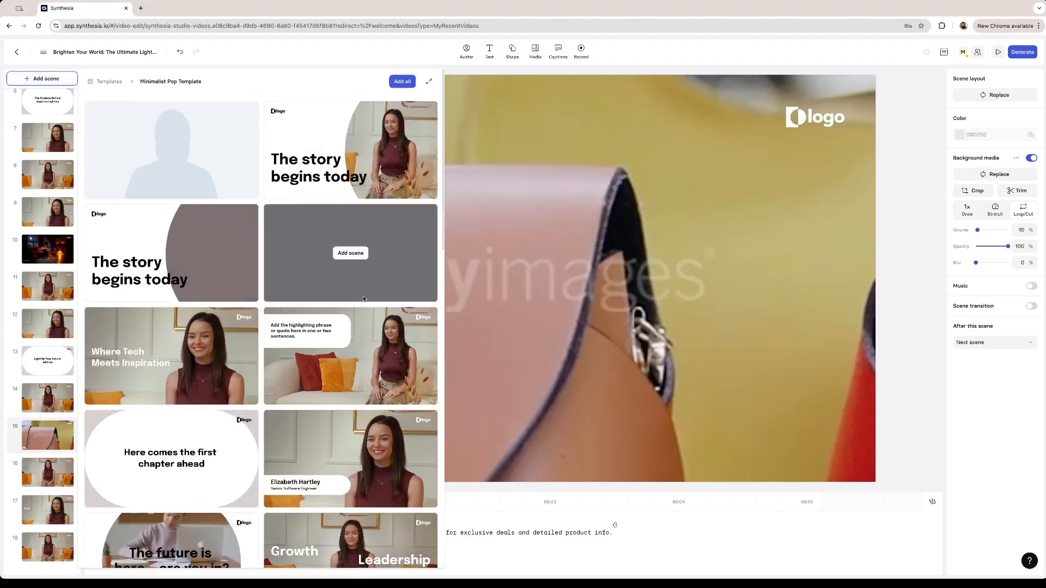
pyautogui.moveTo(130, 122)
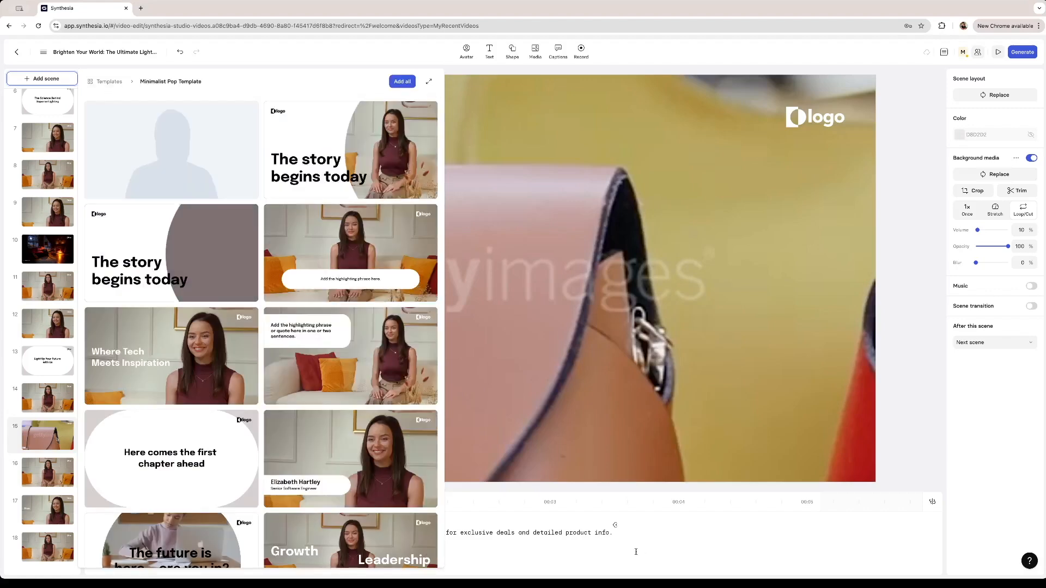
pyautogui.click(653, 530)
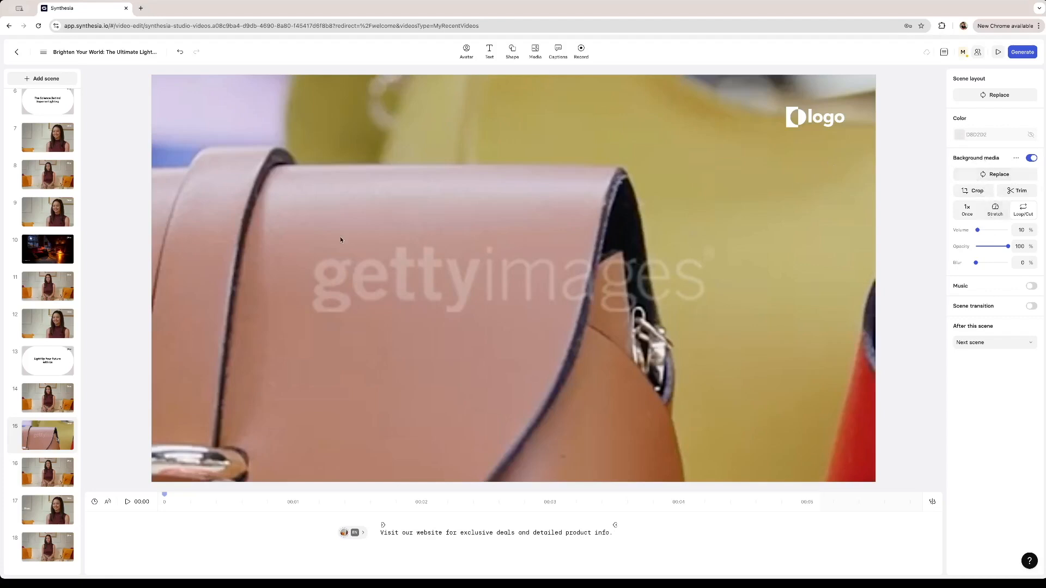
# Look over the stock media sources, including the Getty and Pexels libraries.
pyautogui.click(534, 51)
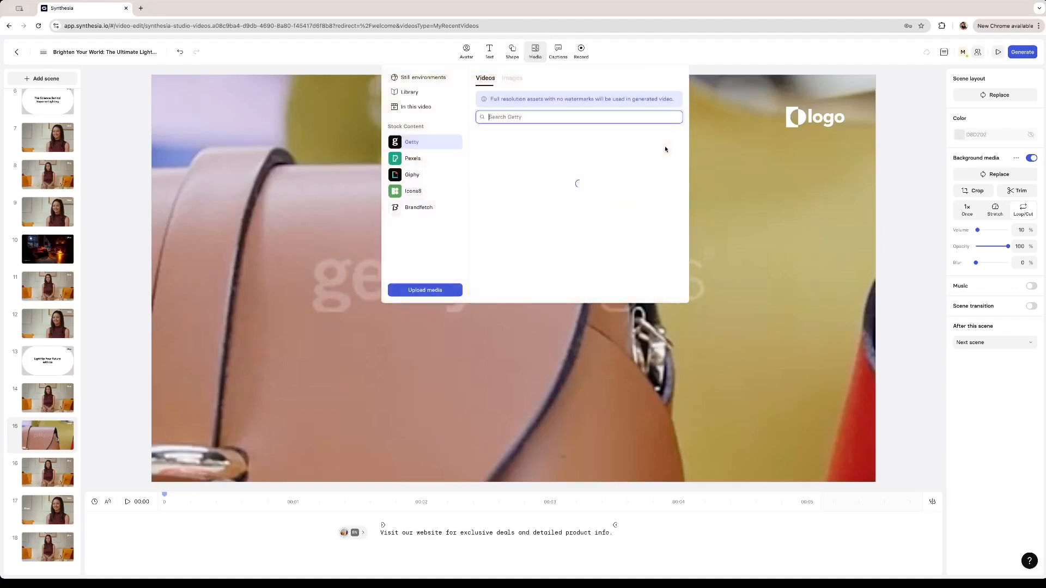
pyautogui.click(429, 160)
pyautogui.click(412, 142)
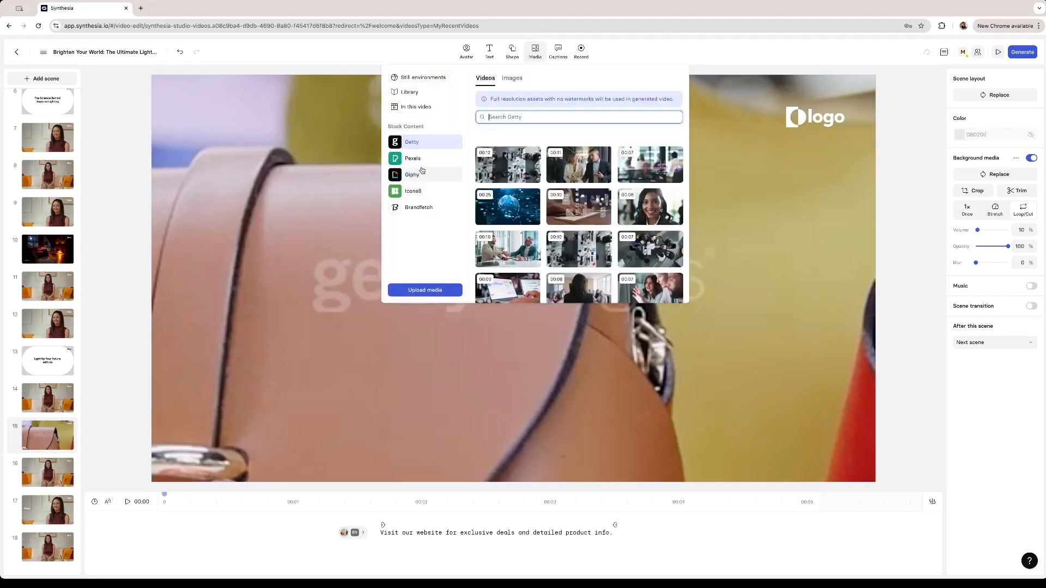
pyautogui.click(305, 147)
# Return to the title scene and generate the video with burned-in captions enabled.
pyautogui.scroll(4, 48, 142)
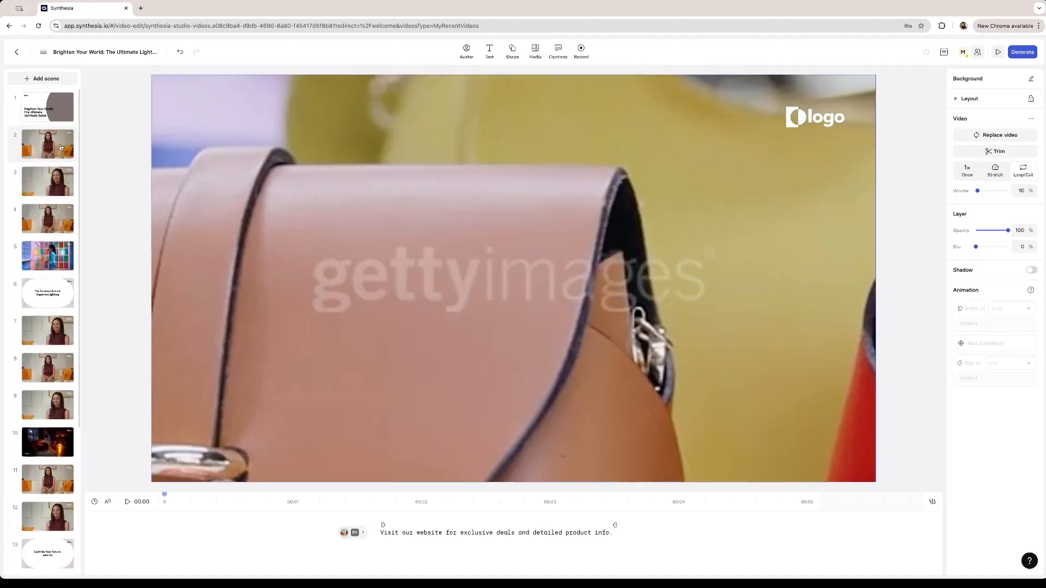
pyautogui.click(48, 108)
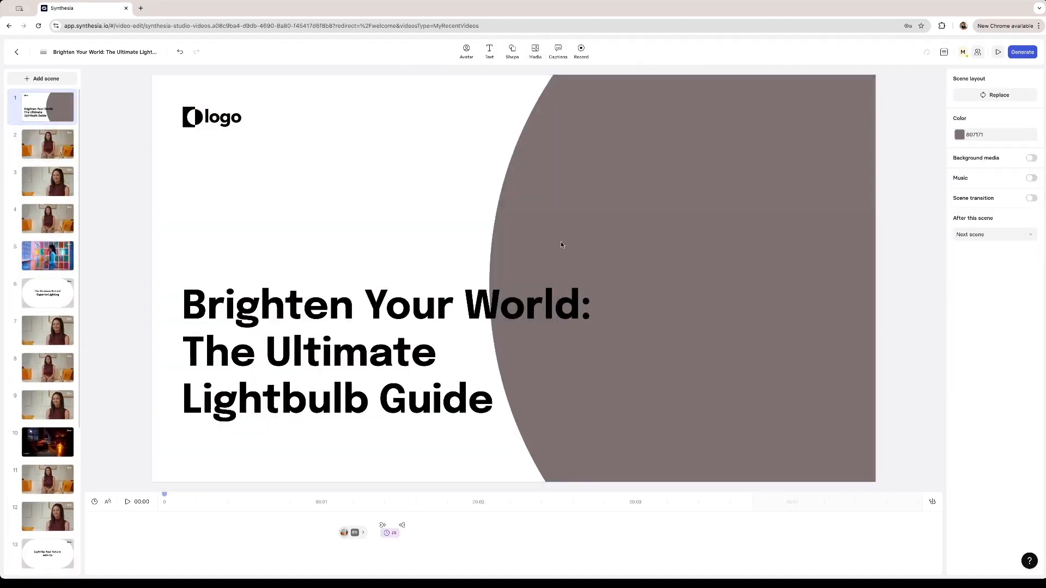
pyautogui.click(1028, 55)
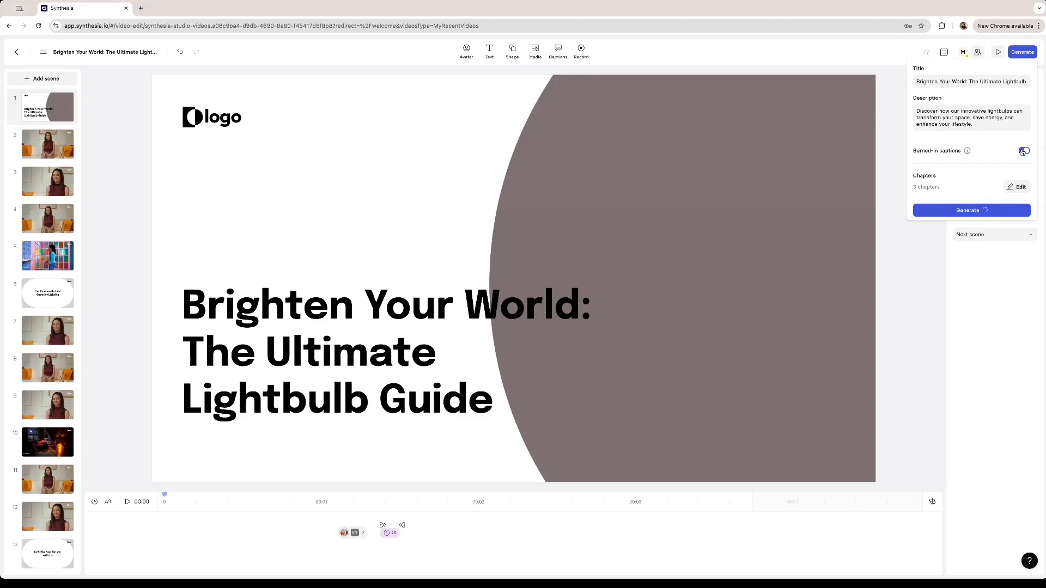
pyautogui.click(966, 211)
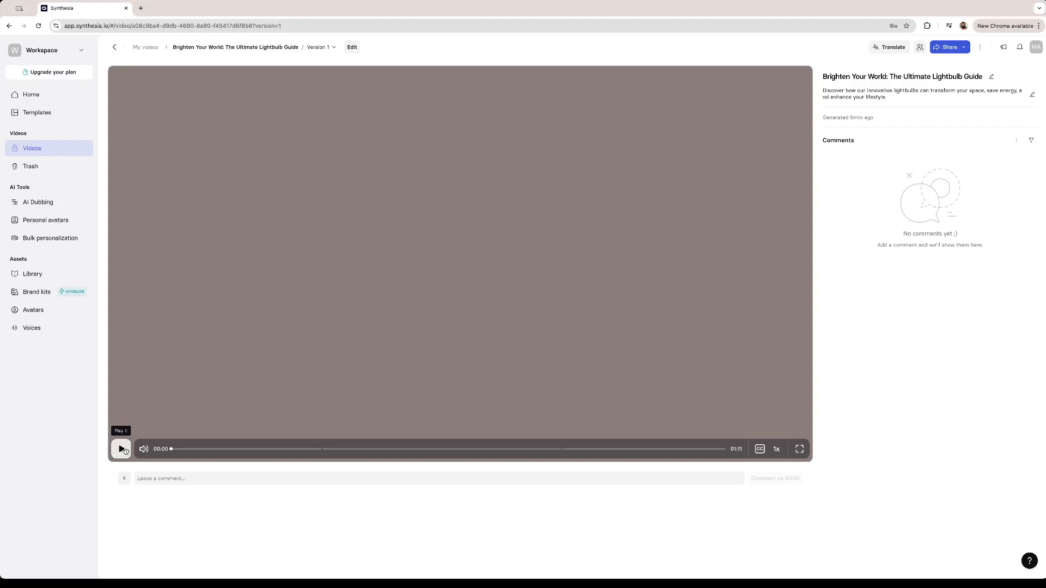
# Play the generated lightbulb video and dismiss the rating survey.
pyautogui.click(122, 449)
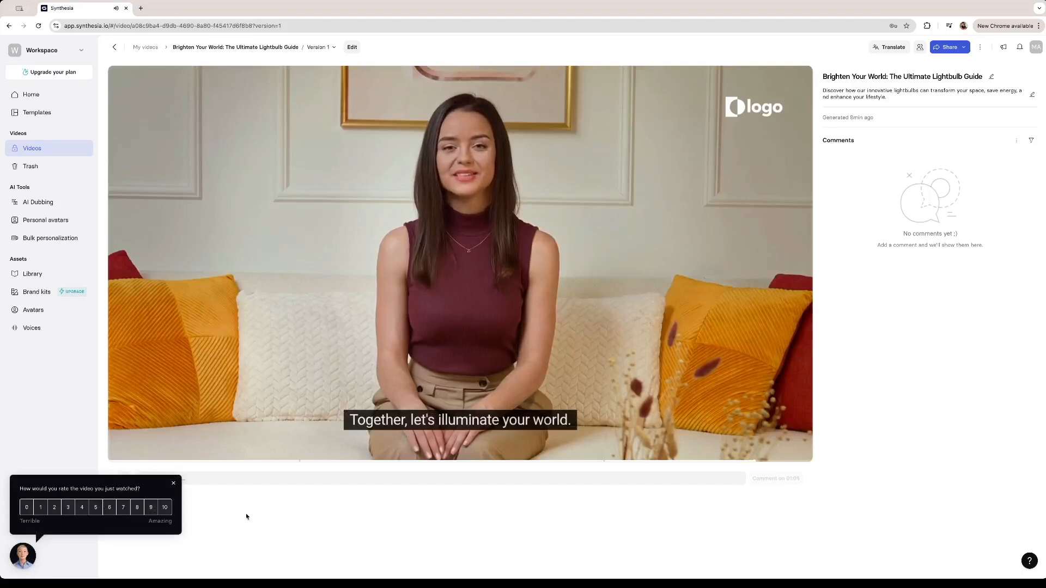
pyautogui.click(173, 483)
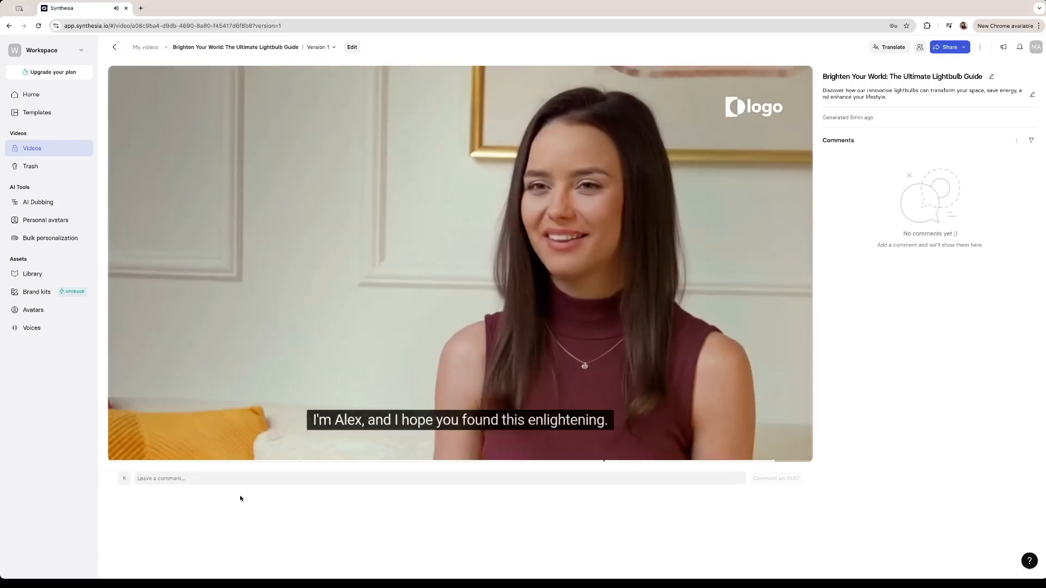
pyautogui.moveTo(296, 389)
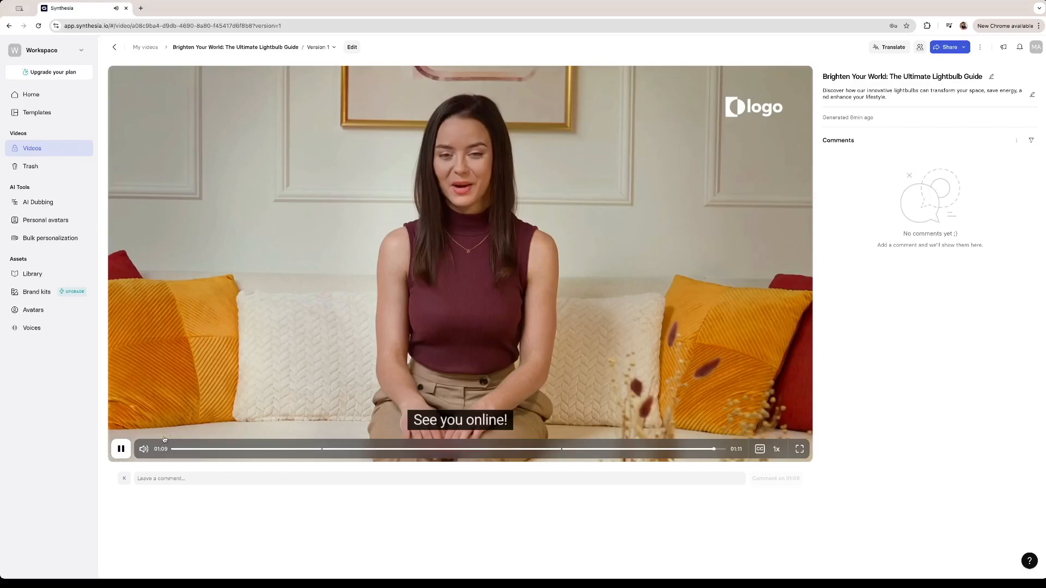
# Scrub through the generated video to recheck its early avatar scenes and the handbag scene near 00:59.
pyautogui.moveTo(355, 451); pyautogui.dragTo(248, 450)
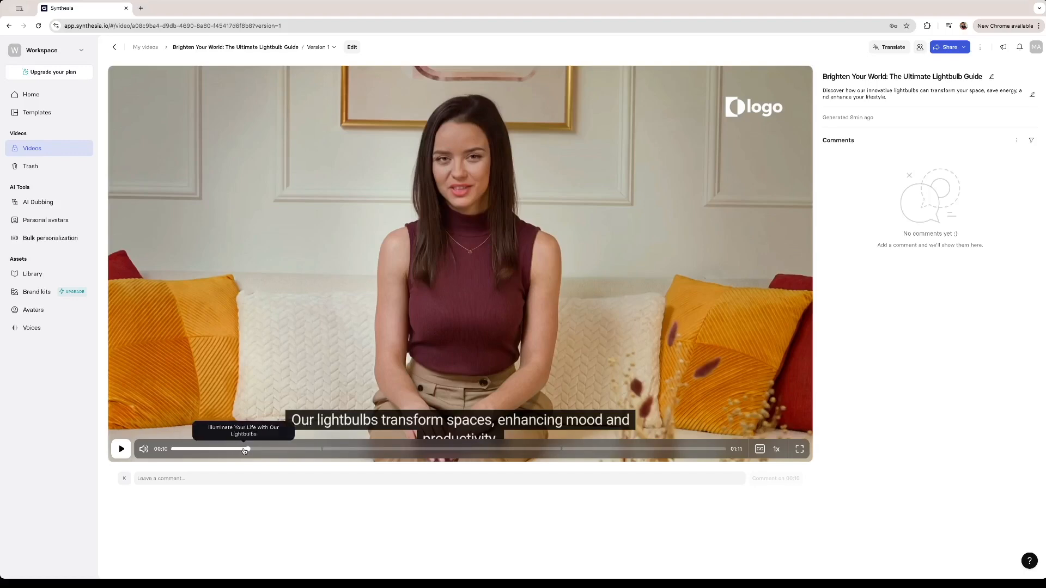
pyautogui.click(226, 450)
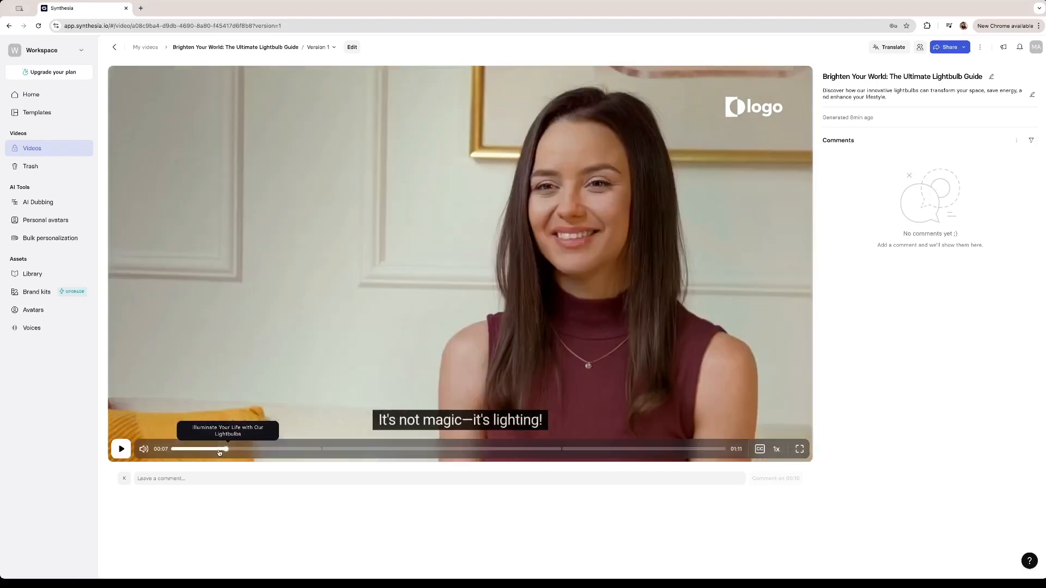
pyautogui.moveTo(219, 452); pyautogui.dragTo(546, 452)
pyautogui.click(546, 453)
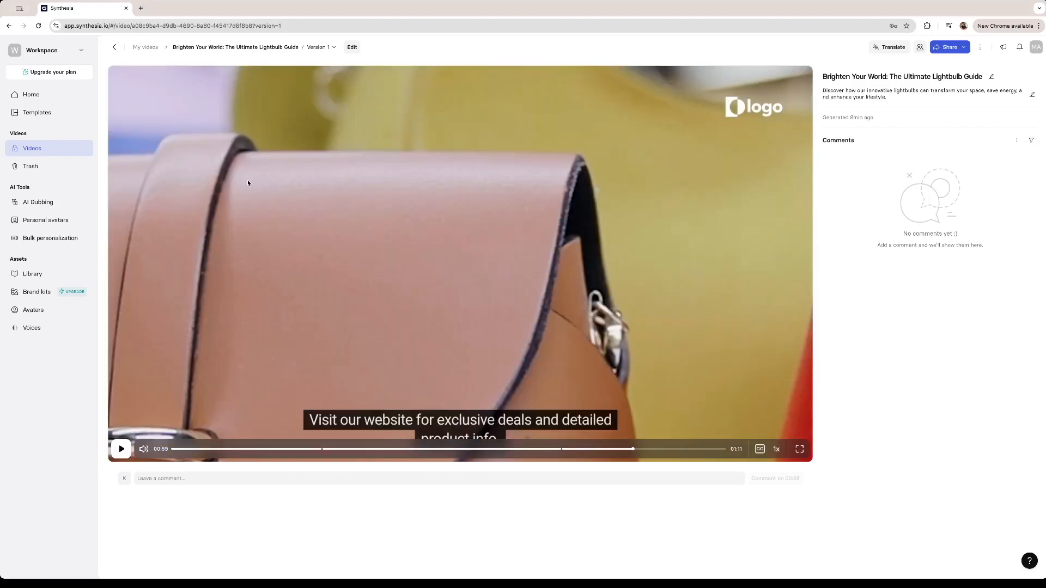
# Examine the video's sharing settings and its download formats for video, audio and captions.
pyautogui.click(949, 47)
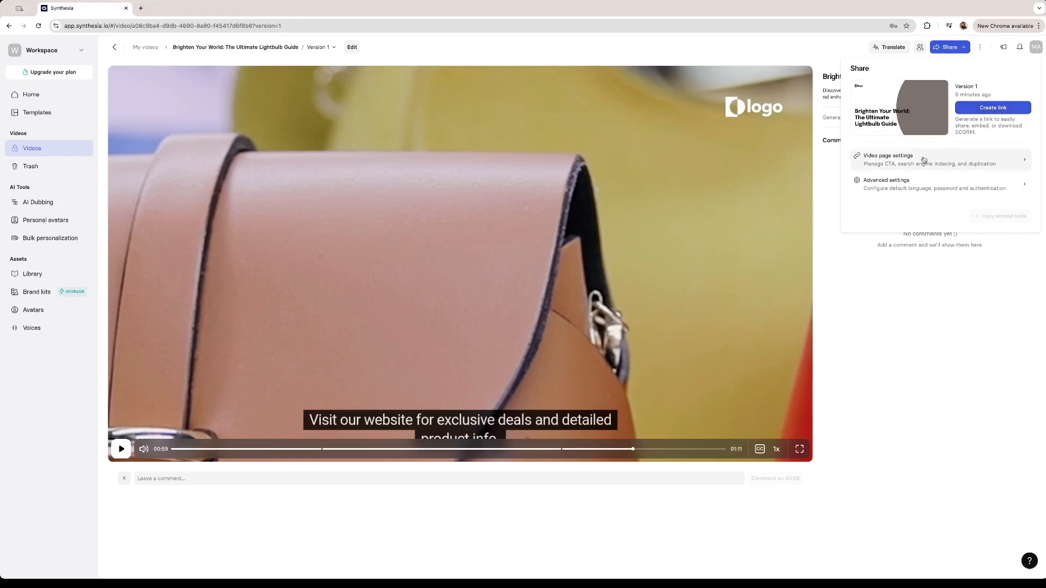
pyautogui.click(956, 366)
pyautogui.click(980, 47)
pyautogui.moveTo(926, 115)
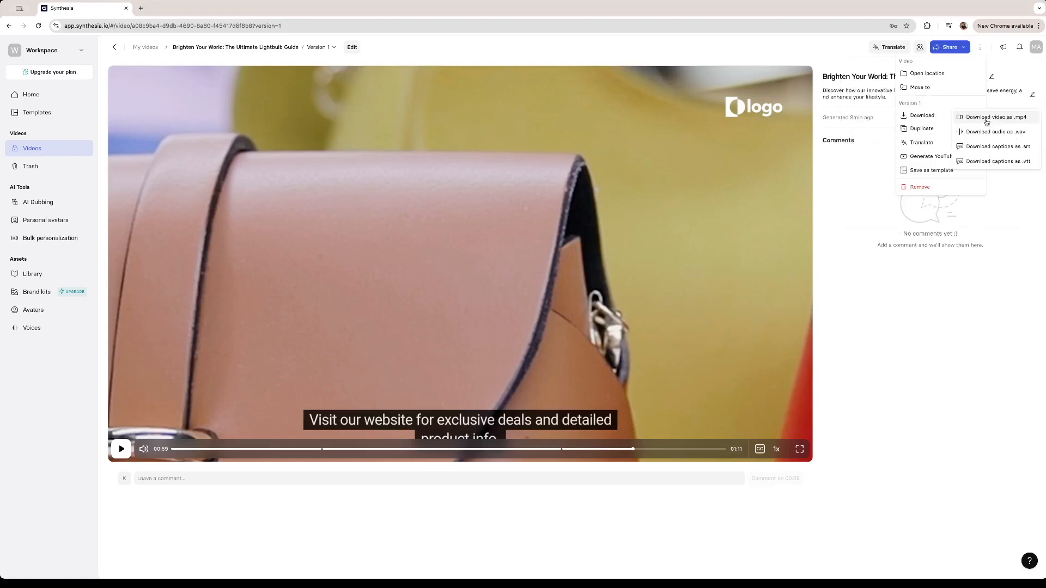